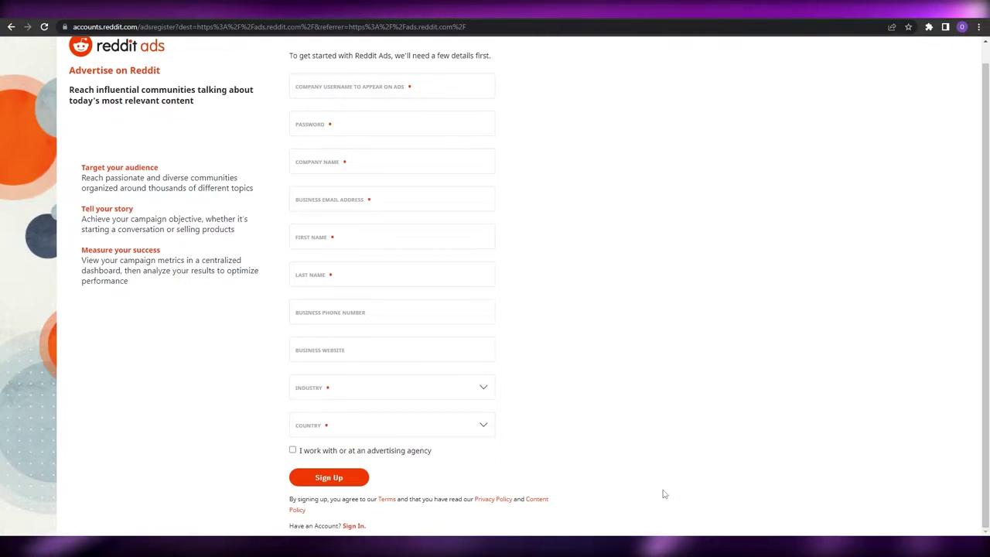
# - Step through the business account form fields, leaving the company username empty
pyautogui.scroll(1, 663, 494)
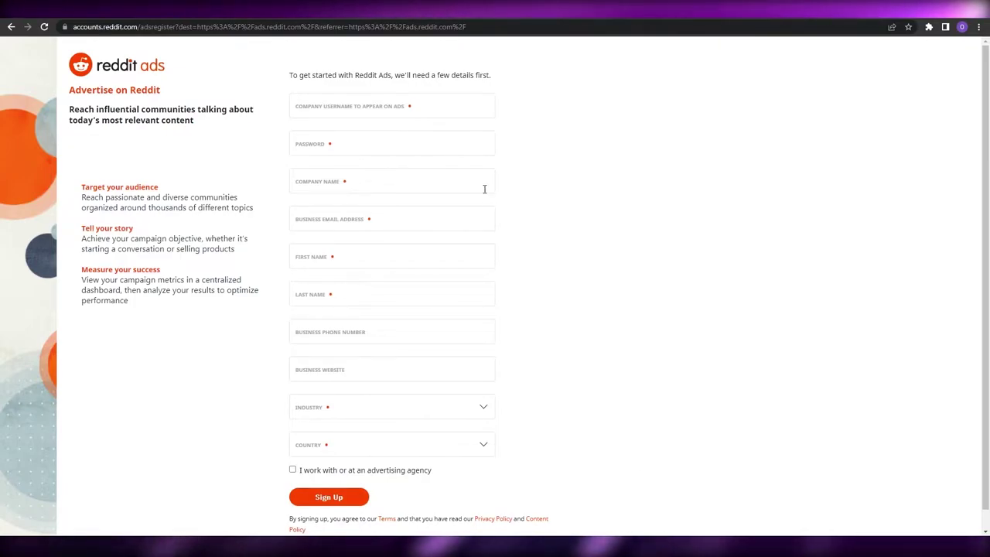
pyautogui.click(10, 26)
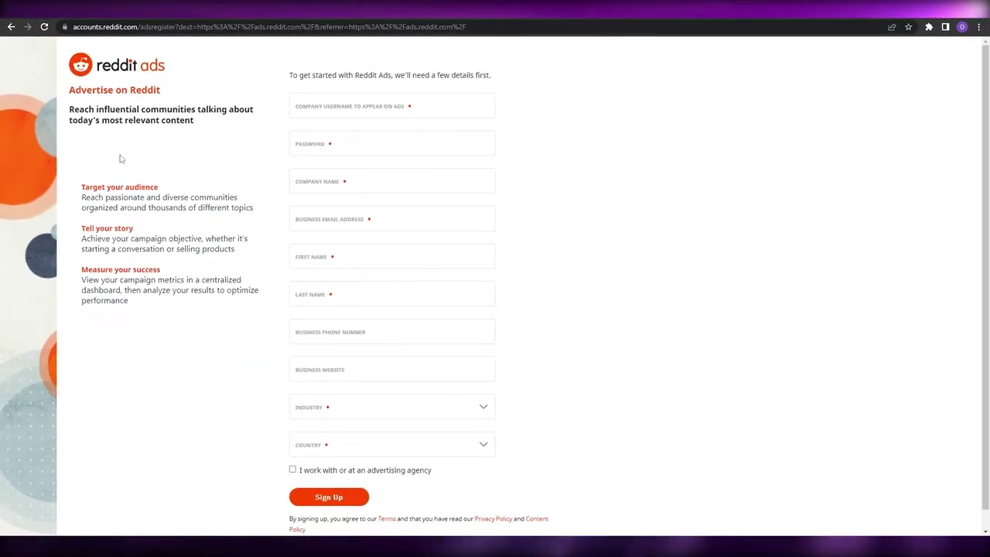
pyautogui.click(317, 106)
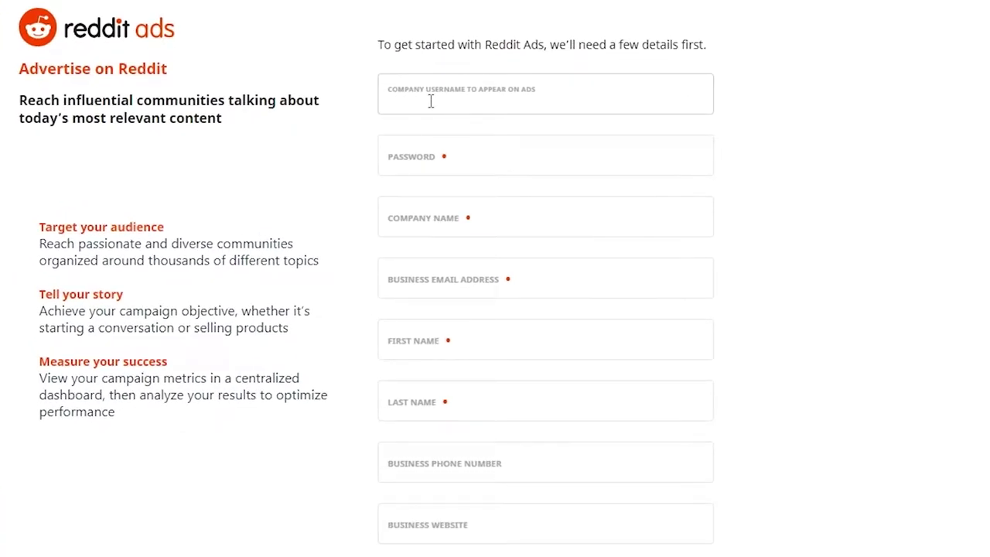
pyautogui.click(406, 158)
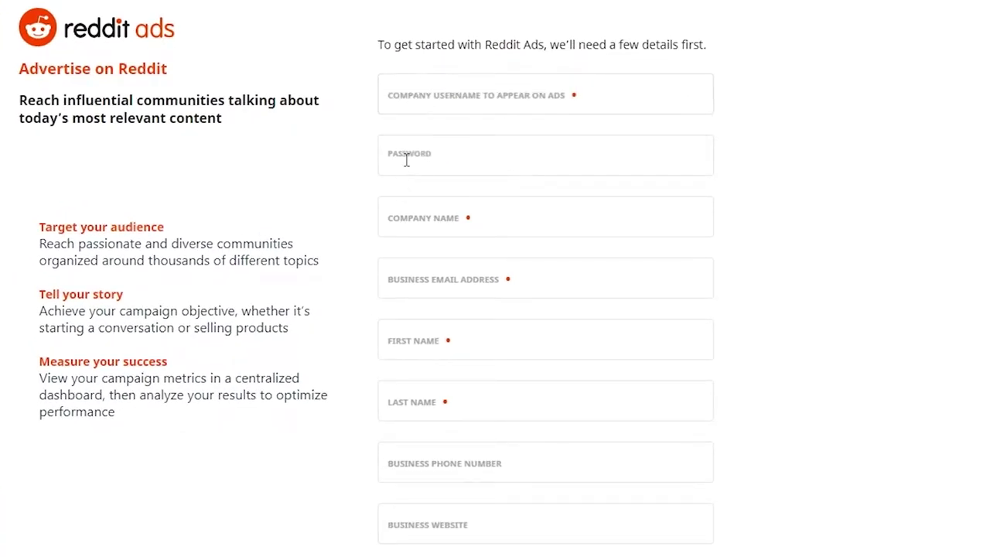
pyautogui.click(449, 224)
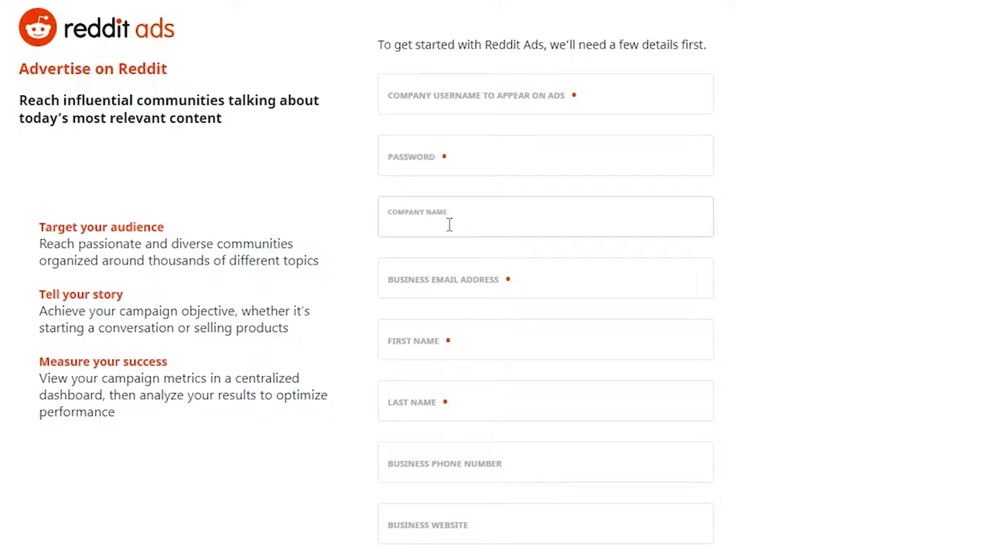
pyautogui.click(483, 272)
pyautogui.click(487, 338)
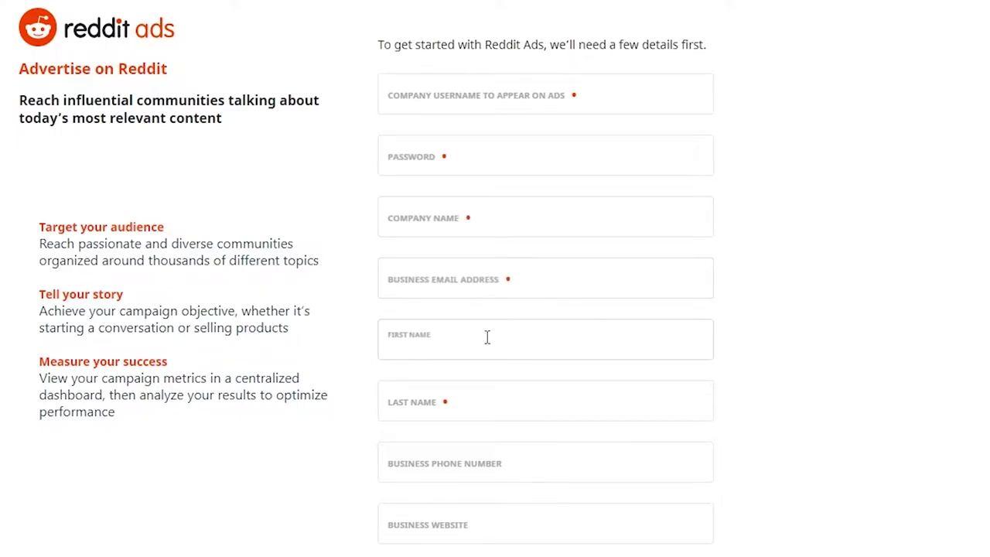
pyautogui.click(504, 403)
pyautogui.click(510, 453)
pyautogui.scroll(-1, 509, 469)
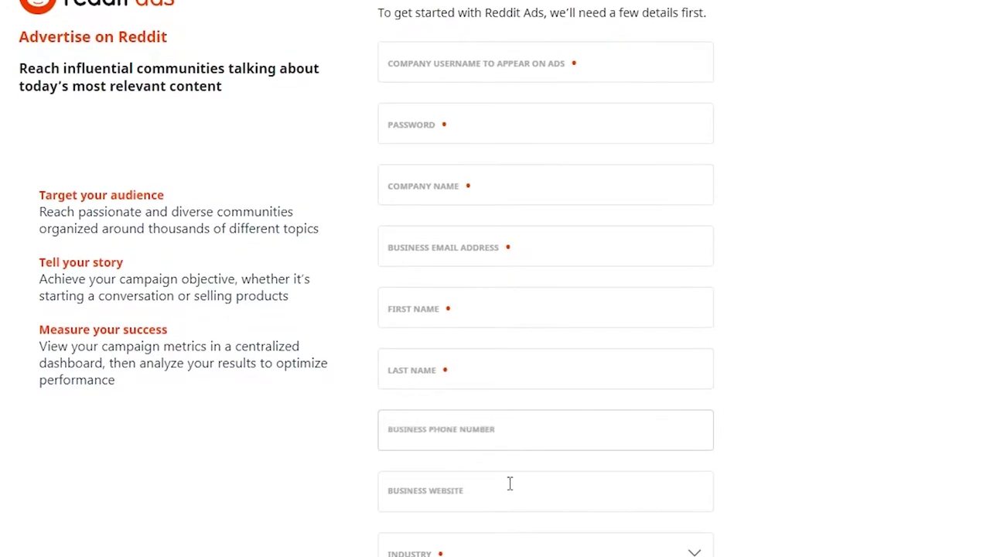
pyautogui.click(515, 489)
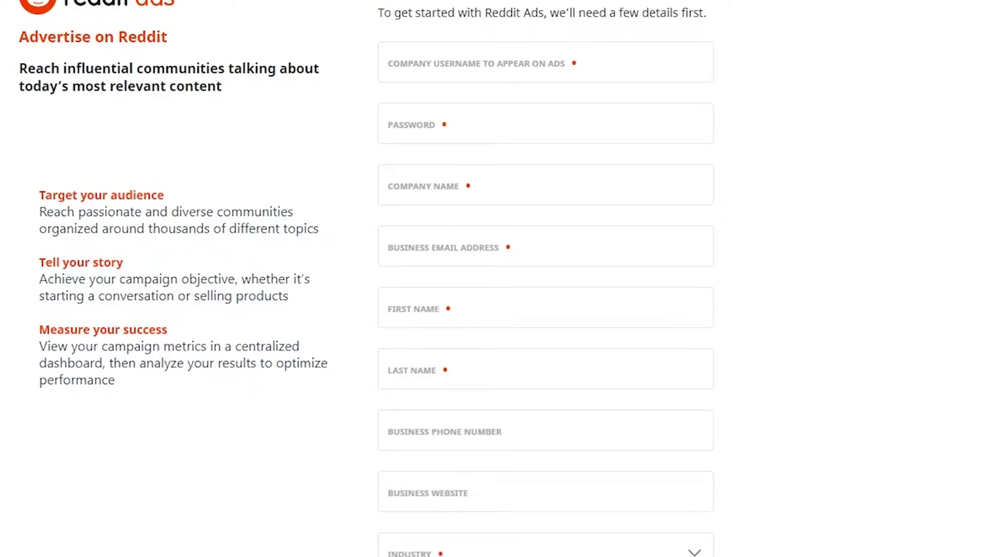
pyautogui.click(432, 58)
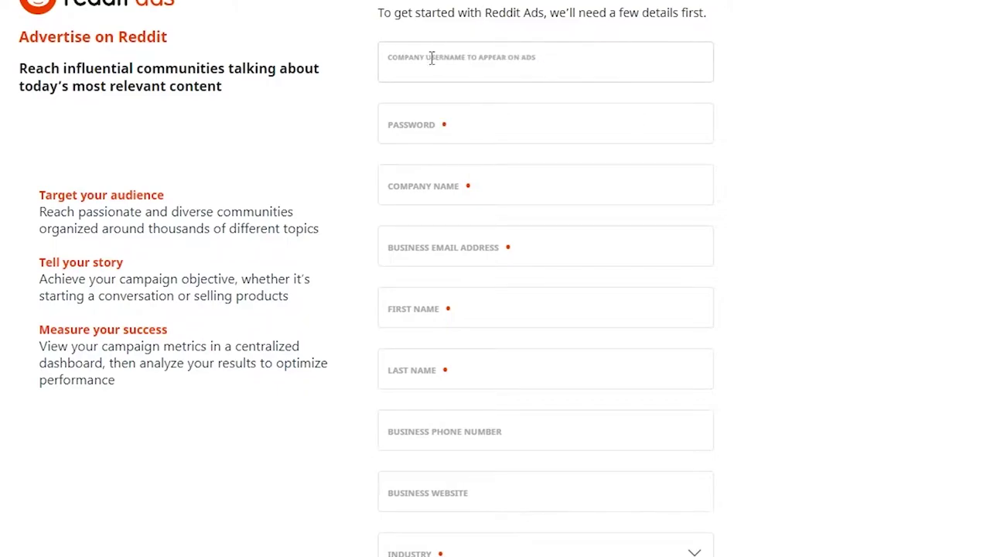
pyautogui.click(483, 82)
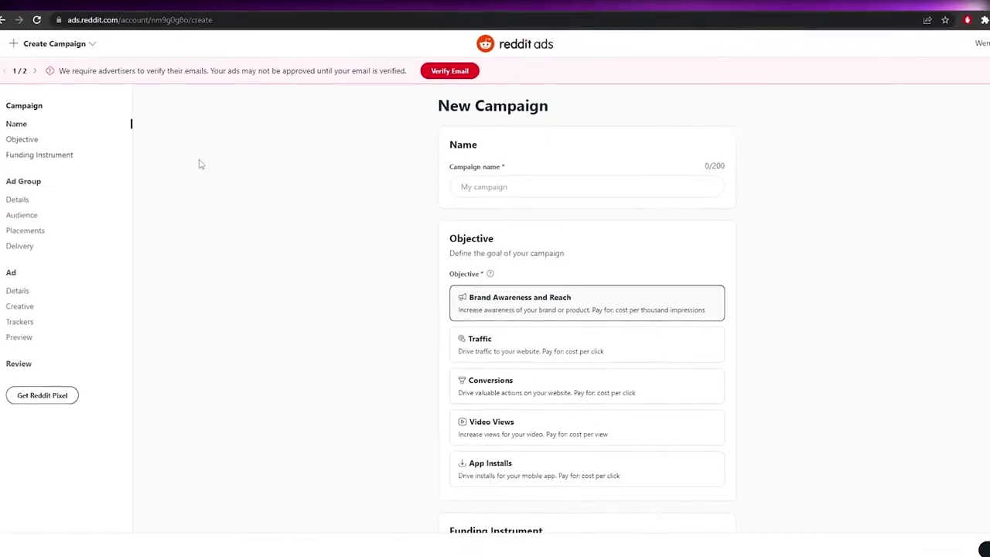
pyautogui.scroll(-2, 499, 264)
pyautogui.scroll(2, 316, 332)
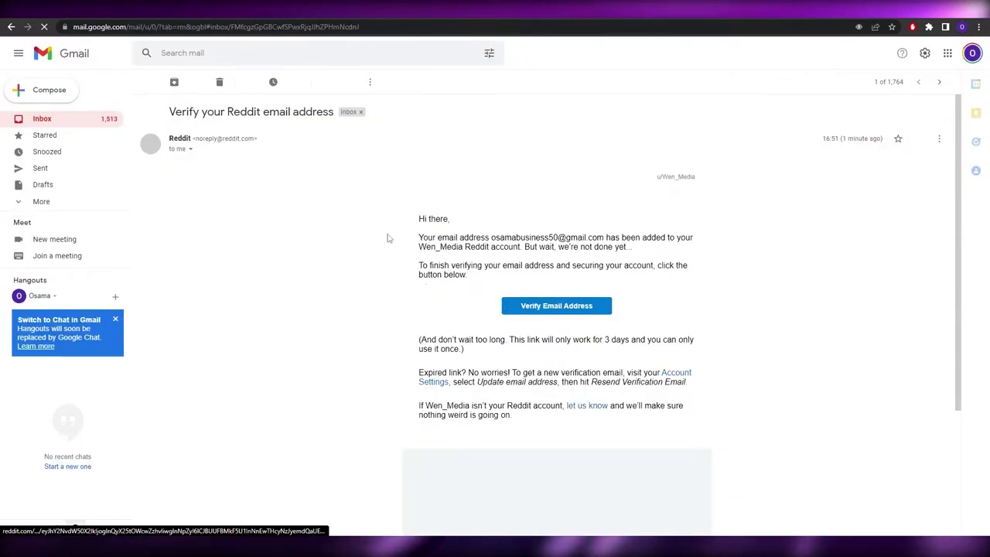
# - Verify the Reddit email address from the Gmail message and return to the Reddit Ads tab
pyautogui.click(555, 307)
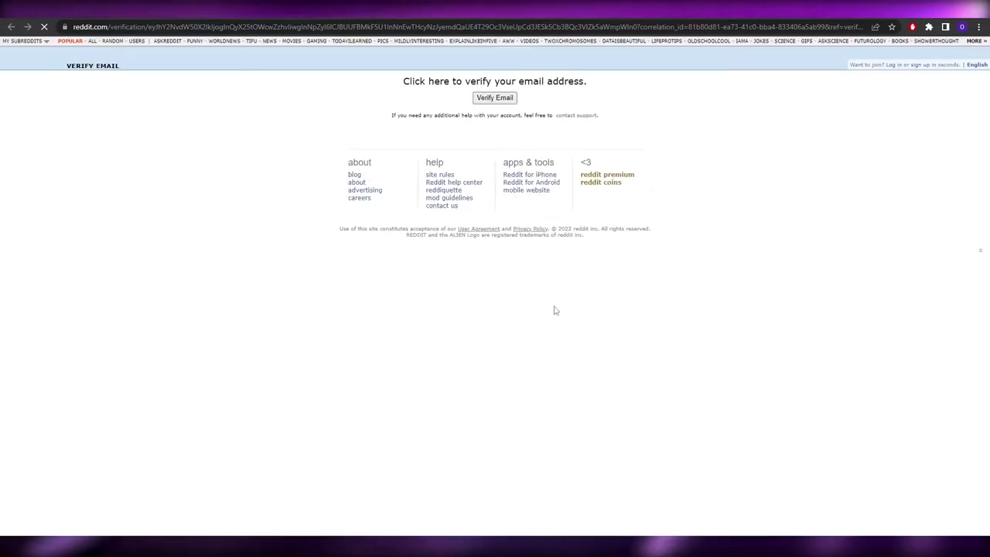
pyautogui.click(508, 102)
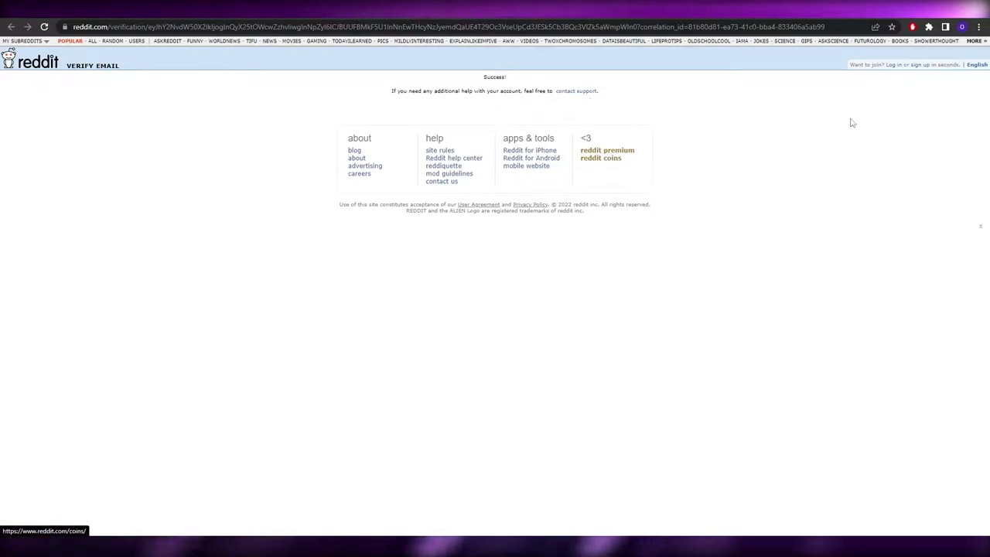
pyautogui.click(47, 9)
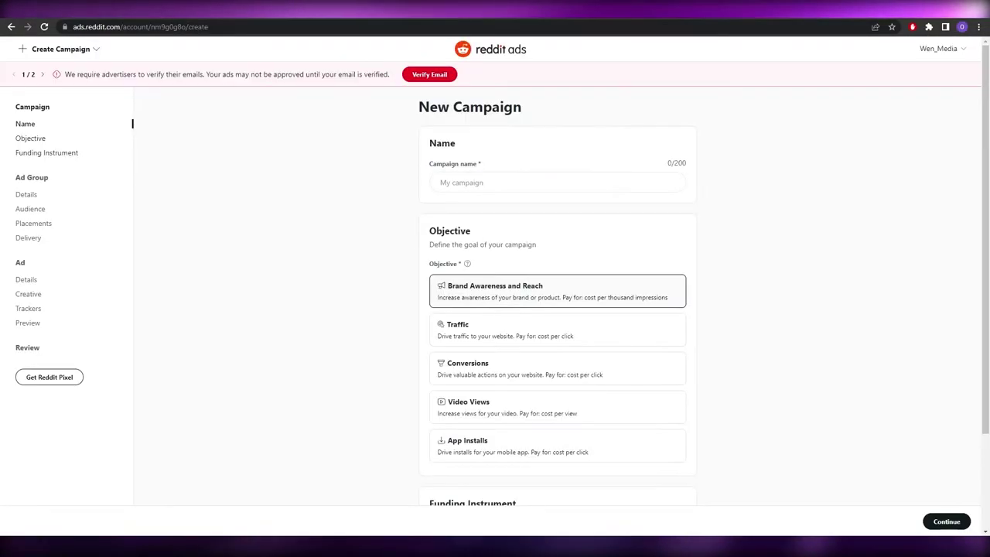
# - Reload the New Campaign page and name the campaign 'Recruitment'
pyautogui.click(46, 26)
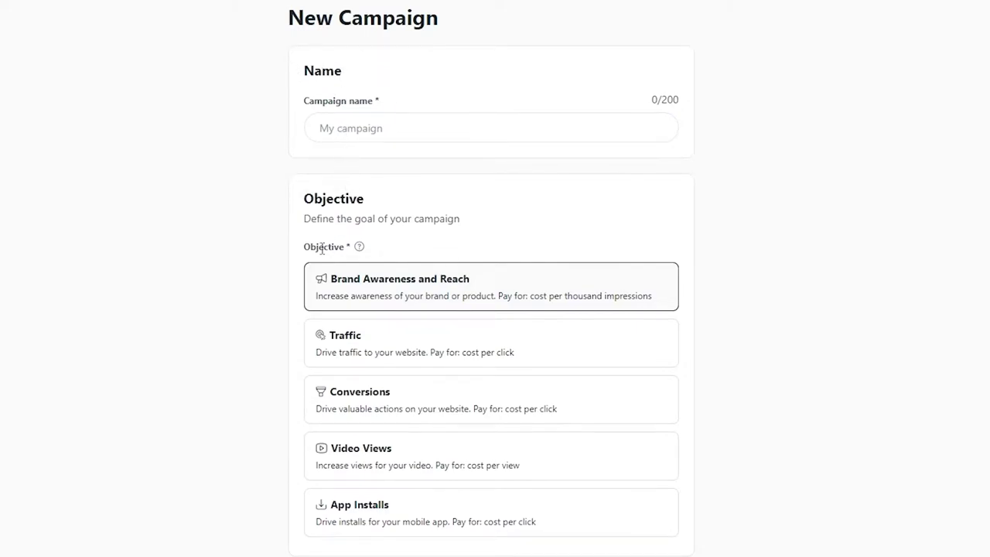
pyautogui.scroll(-2, 363, 259)
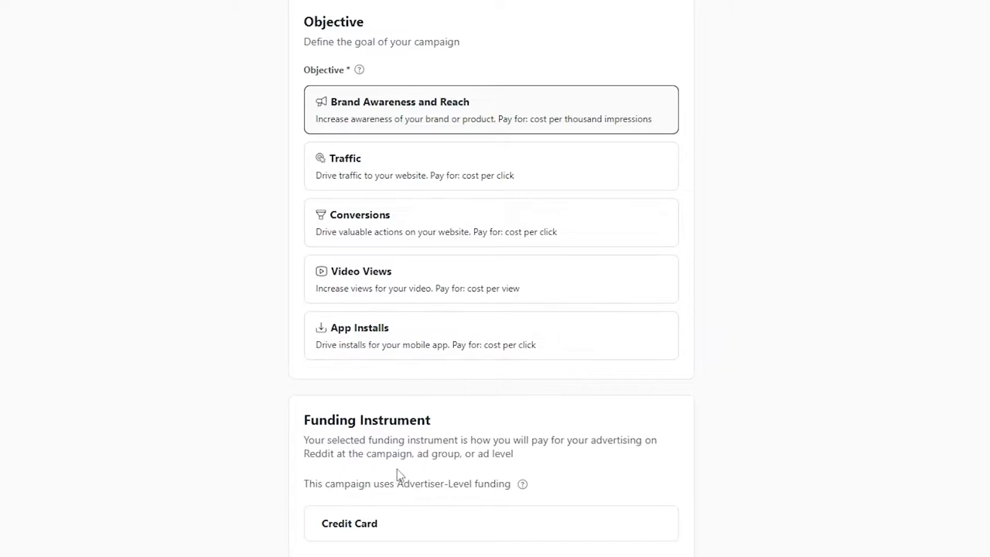
pyautogui.scroll(2, 398, 471)
pyautogui.click(364, 133)
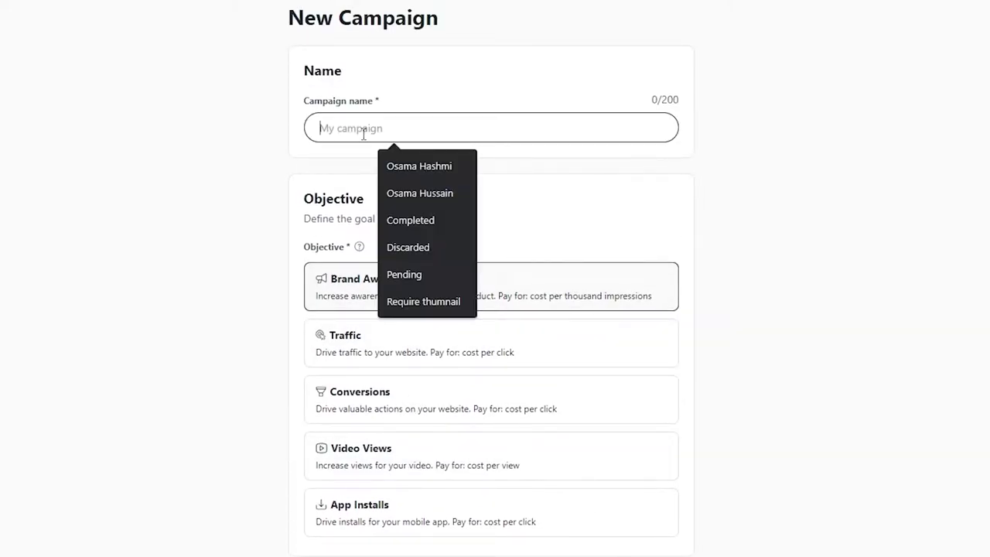
pyautogui.write('Recruitment')
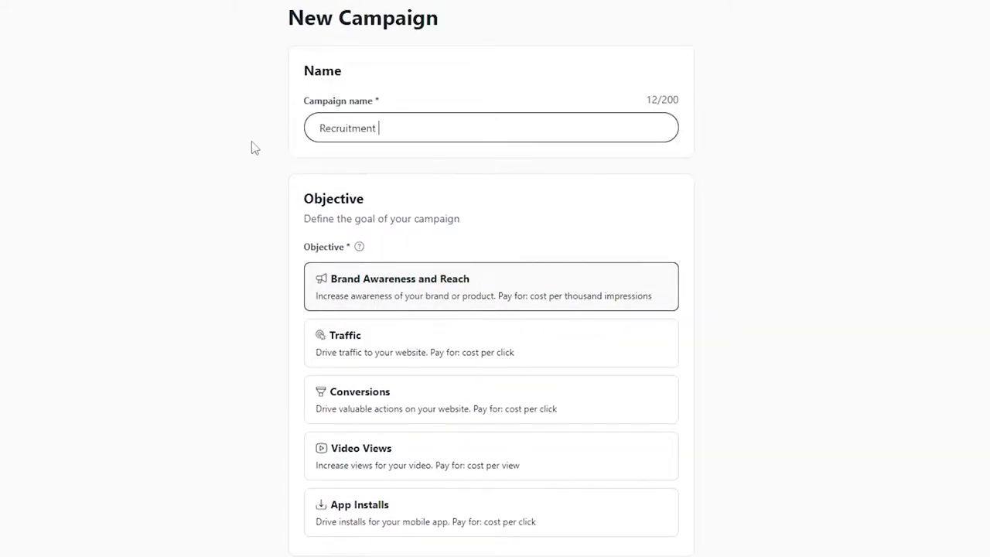
pyautogui.click(250, 149)
# - Choose Traffic as the campaign objective and continue to ad group setup
pyautogui.scroll(-2, 250, 150)
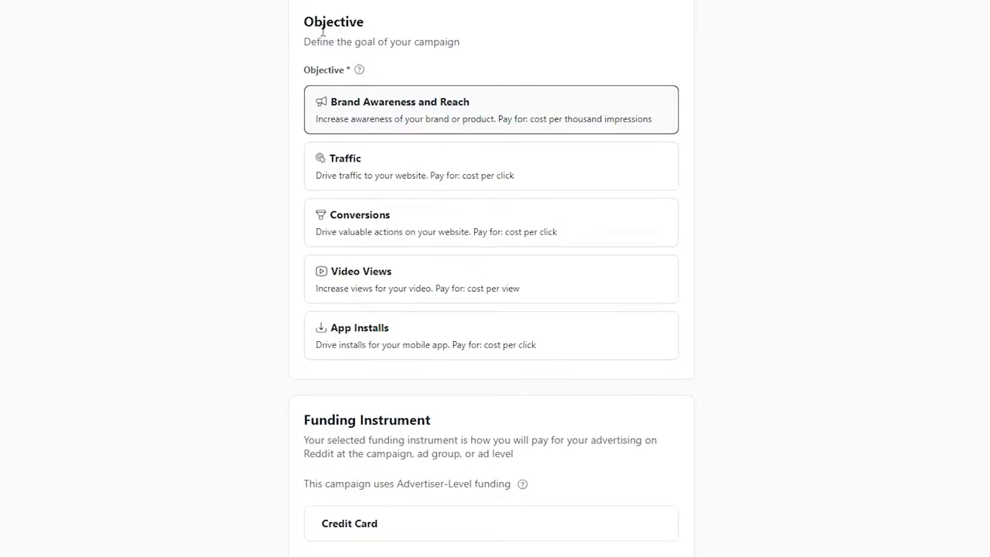
pyautogui.moveTo(306, 23); pyautogui.dragTo(391, 27)
pyautogui.click(364, 103)
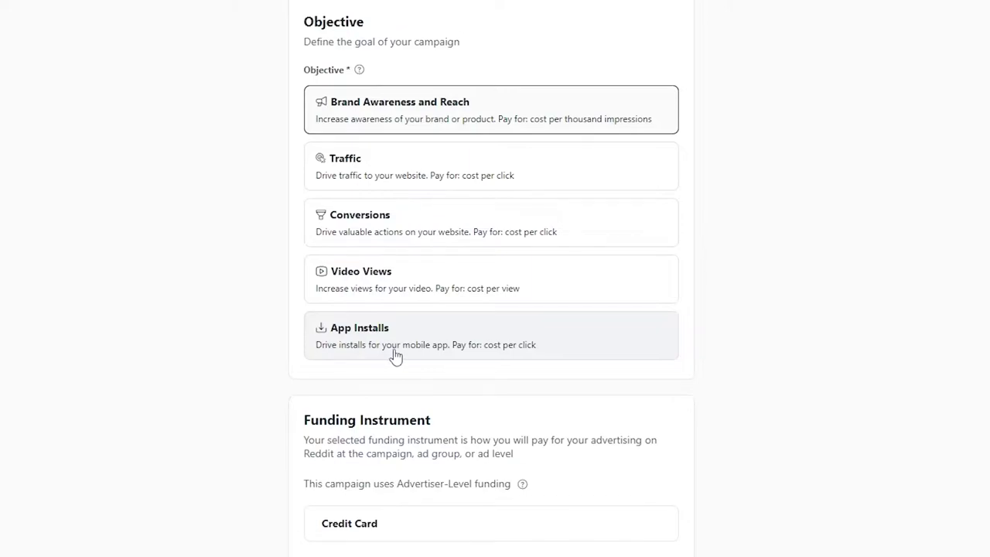
pyautogui.click(403, 284)
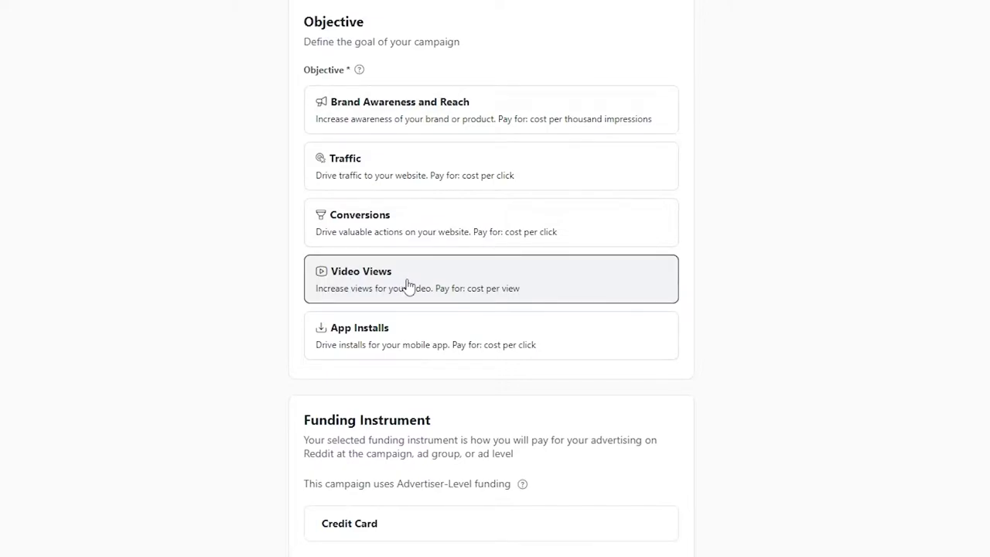
pyautogui.click(398, 169)
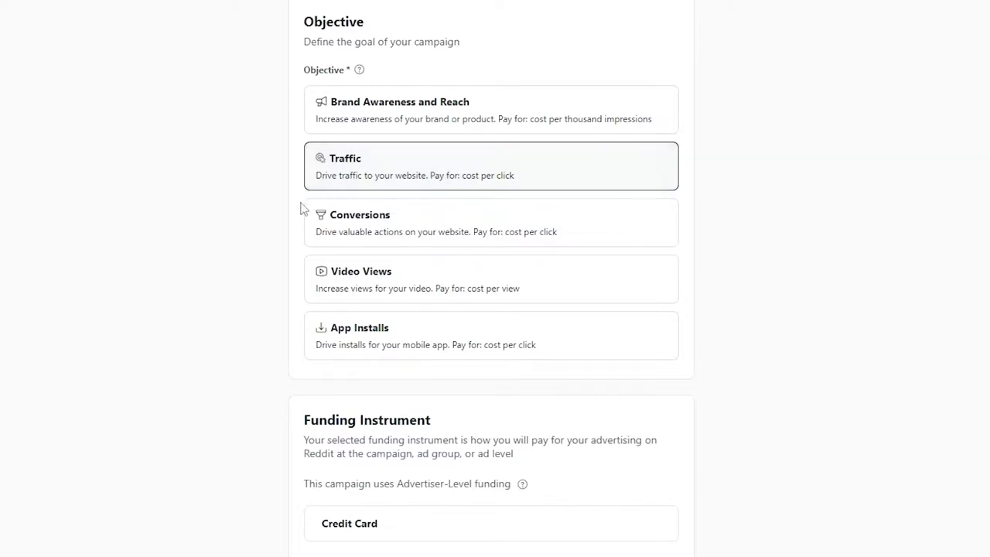
pyautogui.scroll(-1, 352, 516)
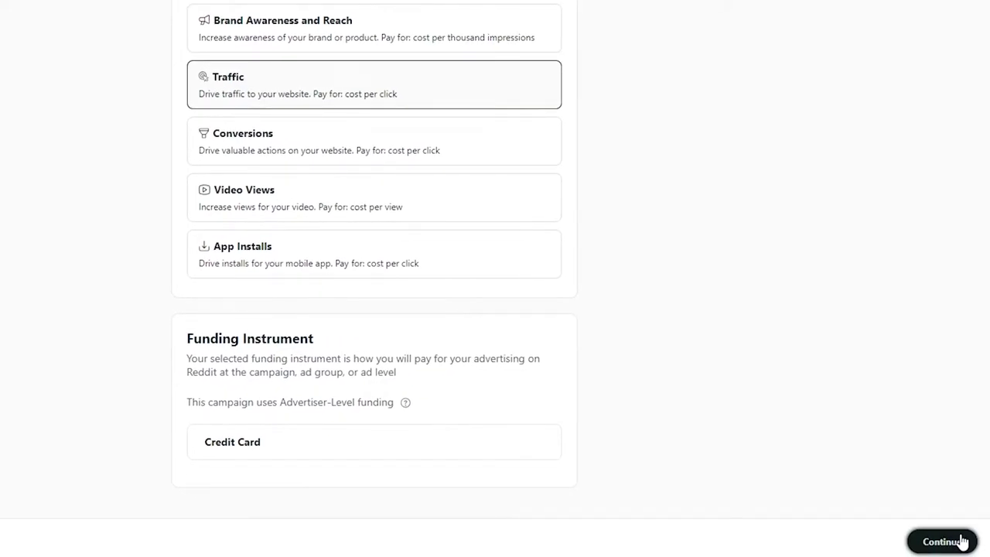
pyautogui.click(963, 542)
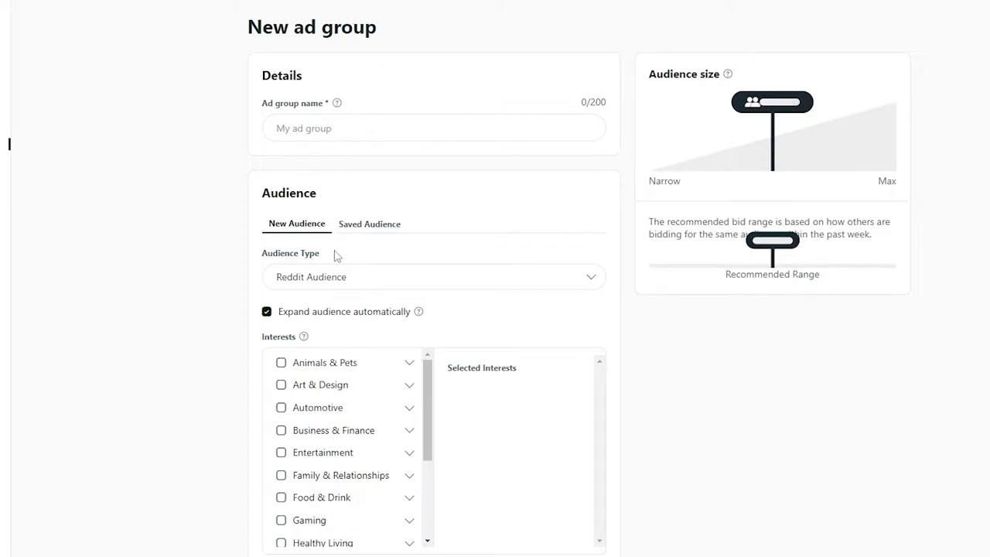
# - Enter 'Testing group' as the ad group name, dismissing the autofill suggestions
pyautogui.scroll(-5, 336, 256)
pyautogui.scroll(5, 338, 298)
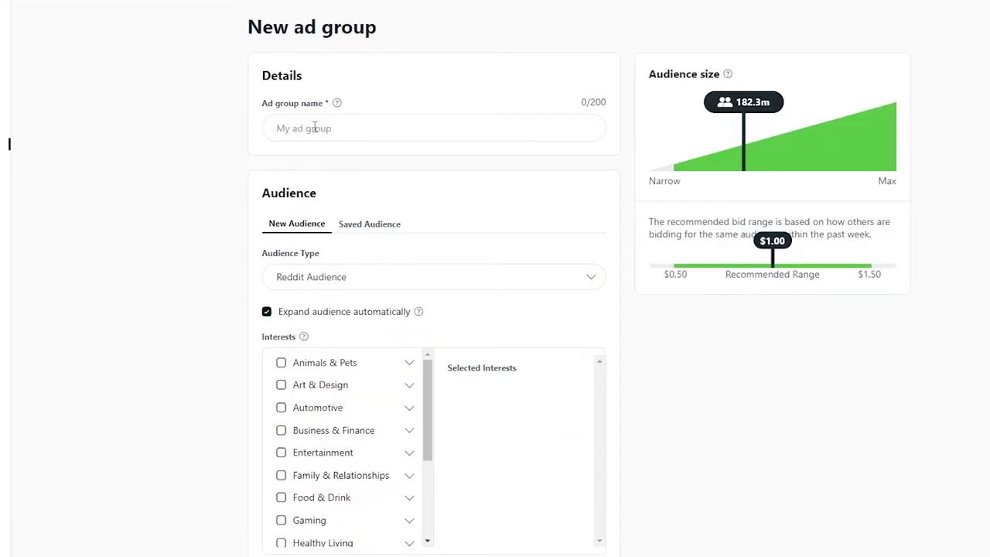
pyautogui.click(314, 127)
pyautogui.click(968, 232)
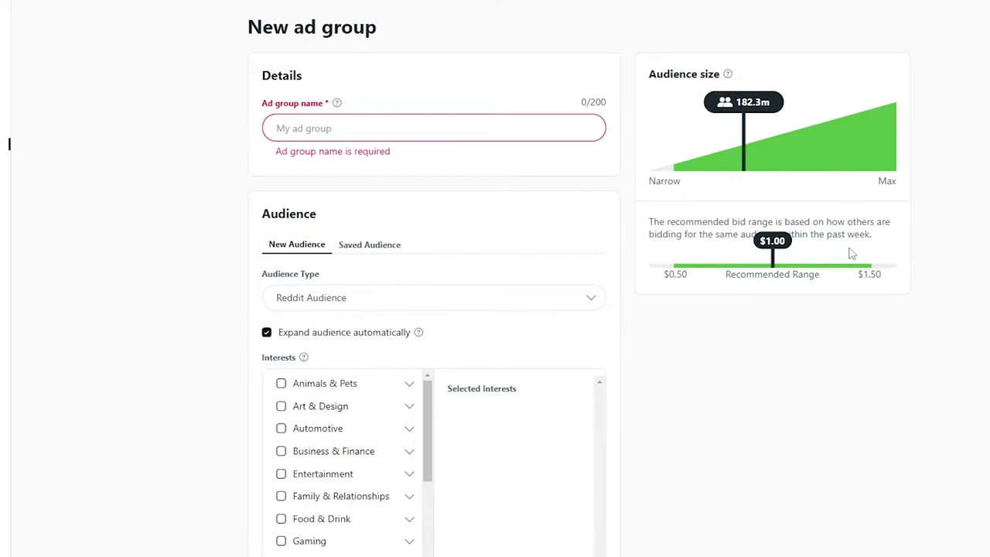
pyautogui.click(284, 133)
pyautogui.click(320, 127)
pyautogui.click(323, 126)
pyautogui.write('Testing group')
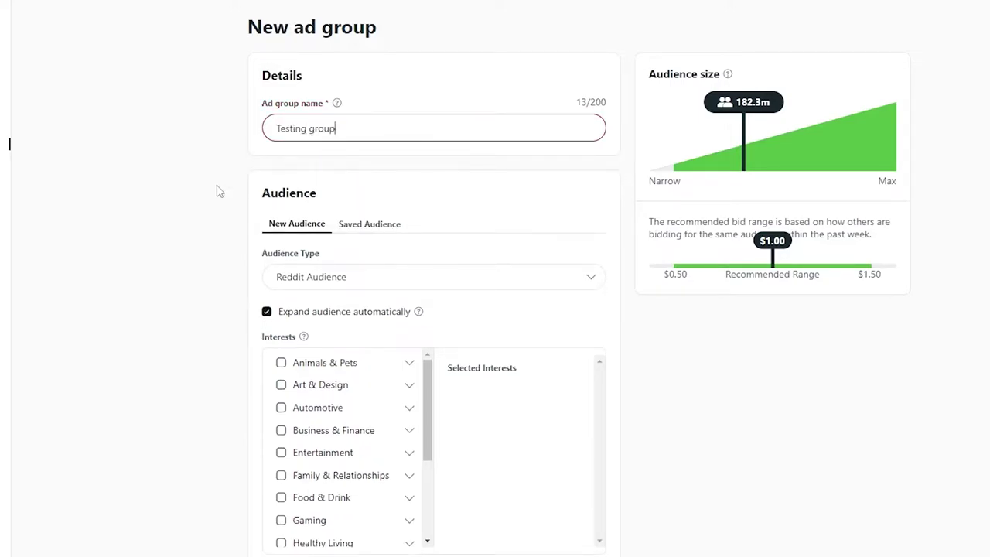
pyautogui.click(219, 191)
pyautogui.scroll(-2, 219, 191)
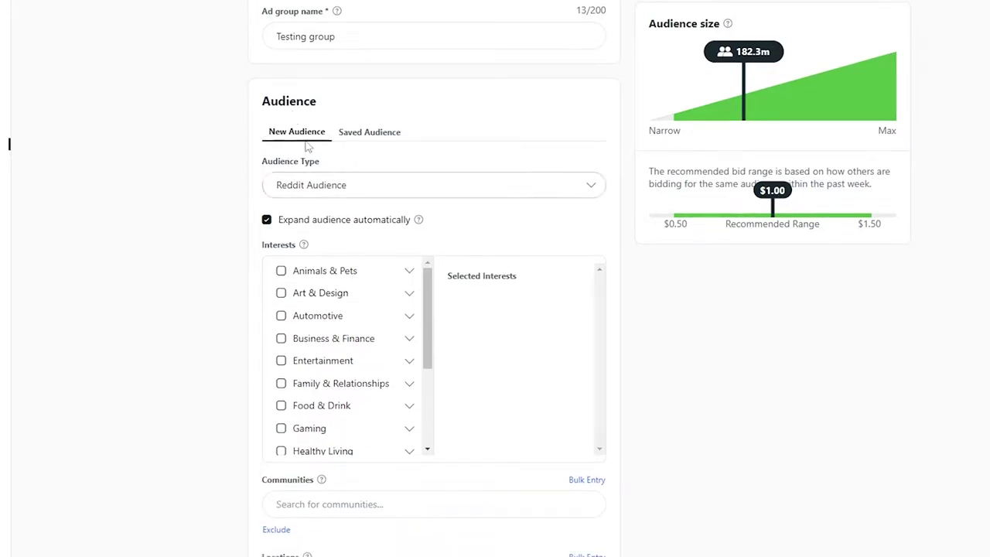
# - Keep Reddit Audience as the ad group's audience type
pyautogui.scroll(-2, 369, 149)
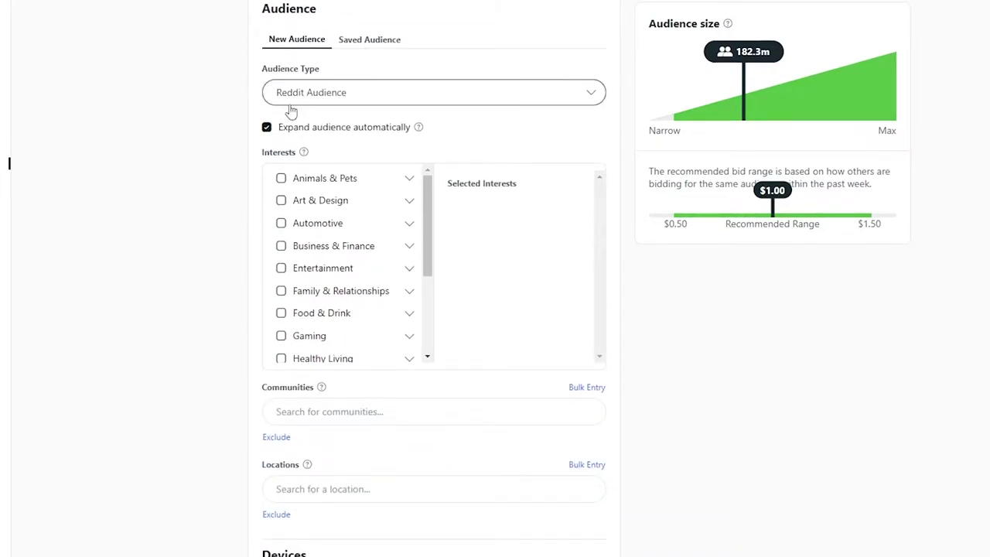
pyautogui.click(369, 100)
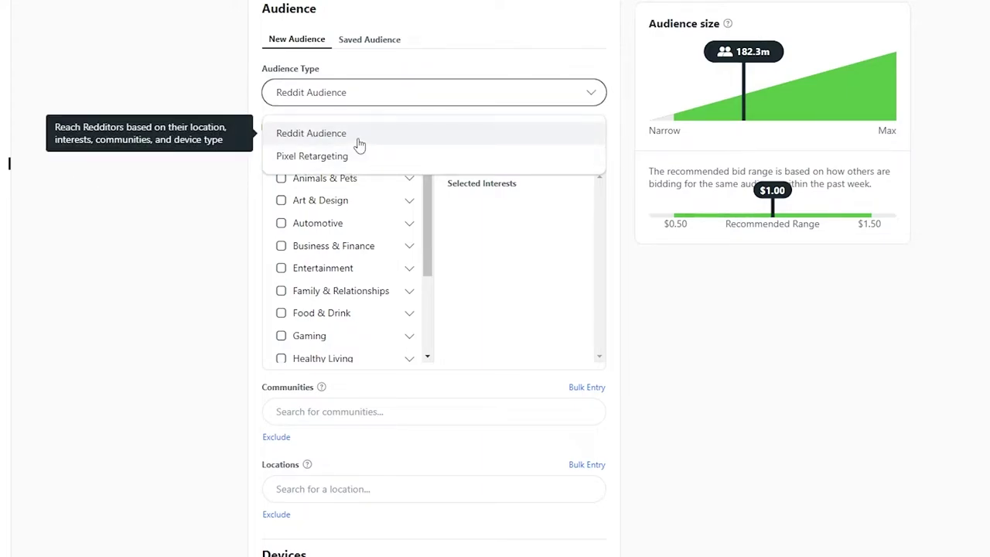
pyautogui.click(194, 73)
pyautogui.scroll(-1, 174, 122)
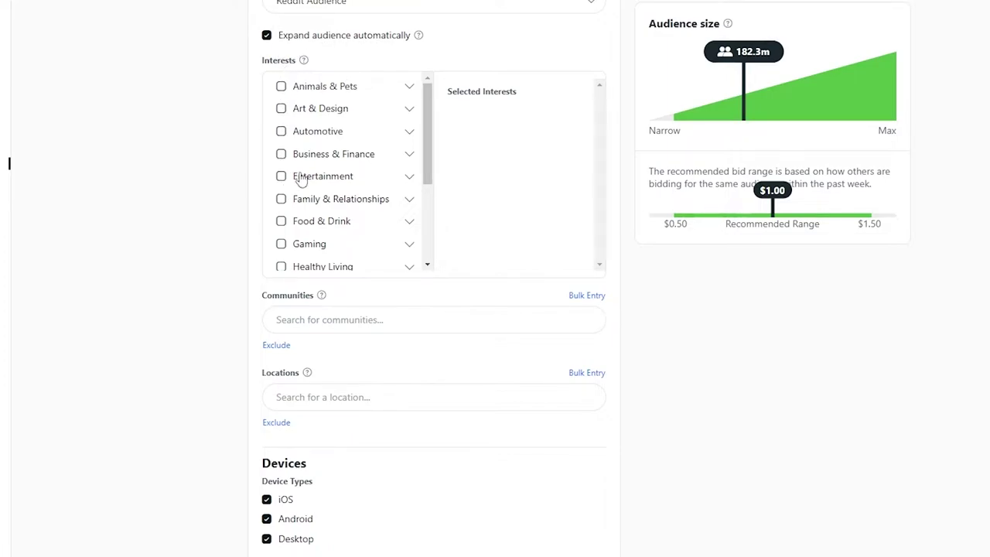
# - Target only the Business & Finance interests, unticking Entertainment
pyautogui.click(282, 156)
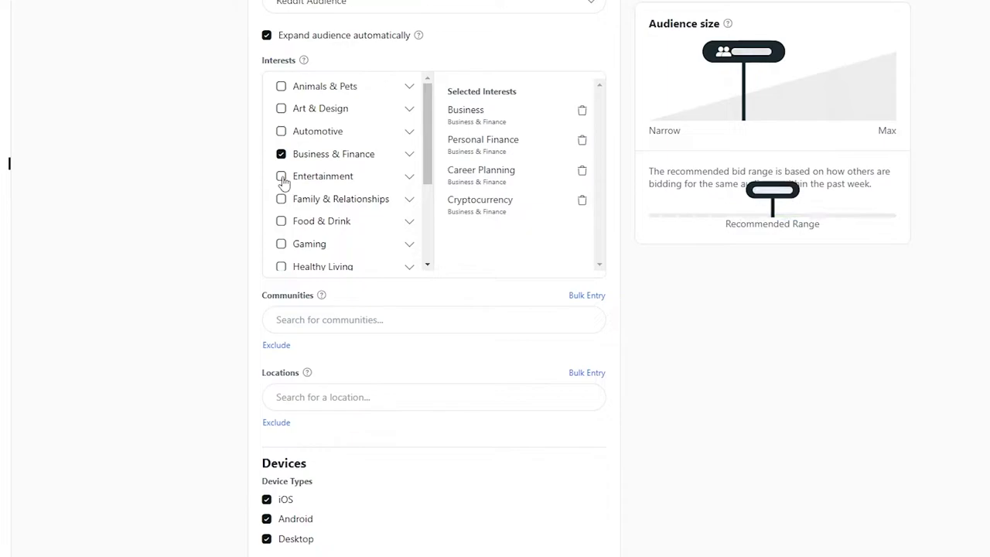
pyautogui.click(281, 177)
pyautogui.scroll(-2, 325, 224)
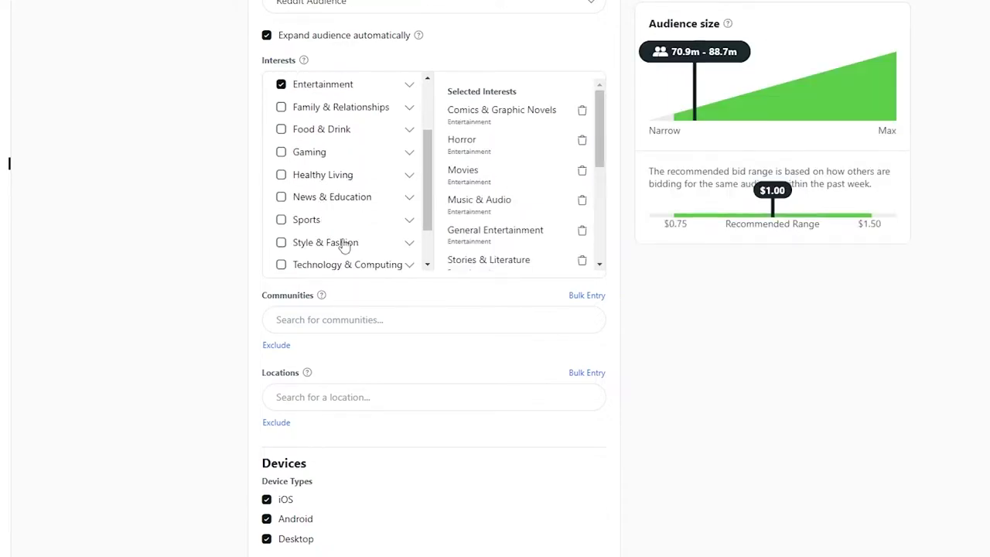
pyautogui.scroll(-4, 342, 244)
pyautogui.scroll(4, 342, 239)
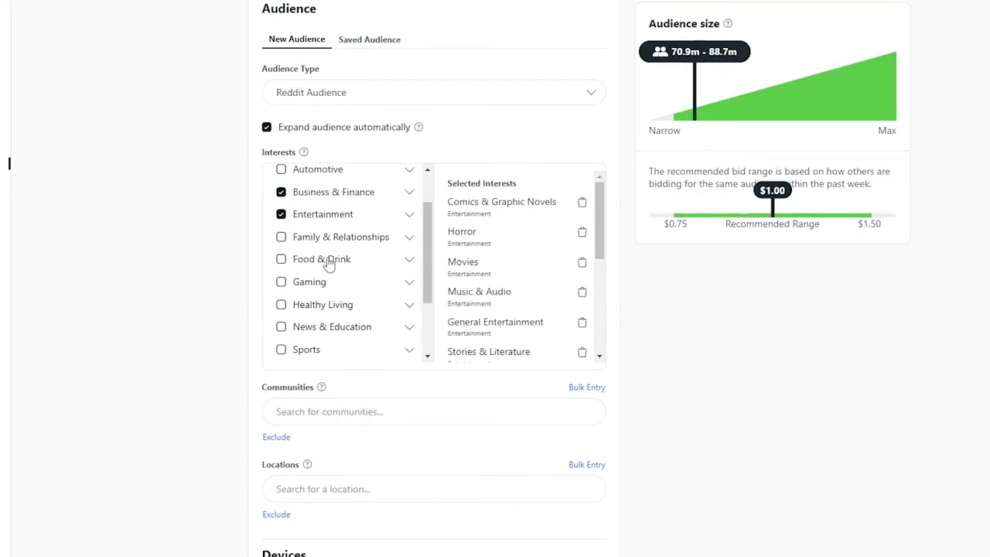
pyautogui.click(282, 215)
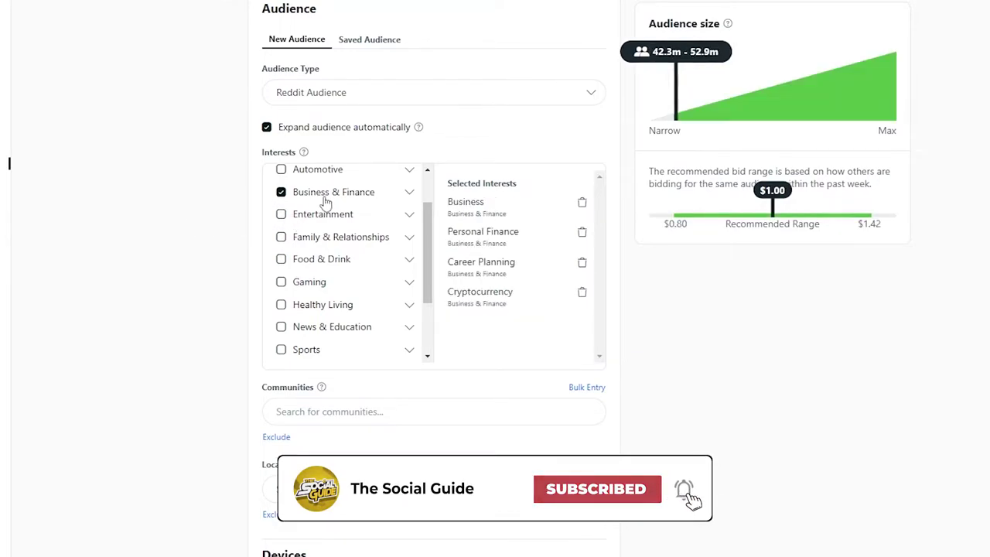
pyautogui.scroll(-3, 341, 224)
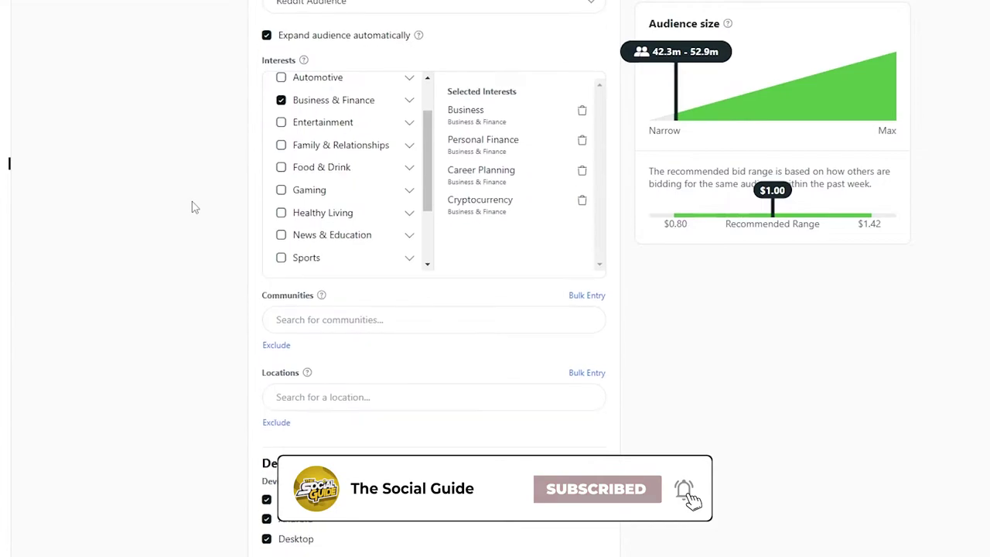
pyautogui.click(347, 231)
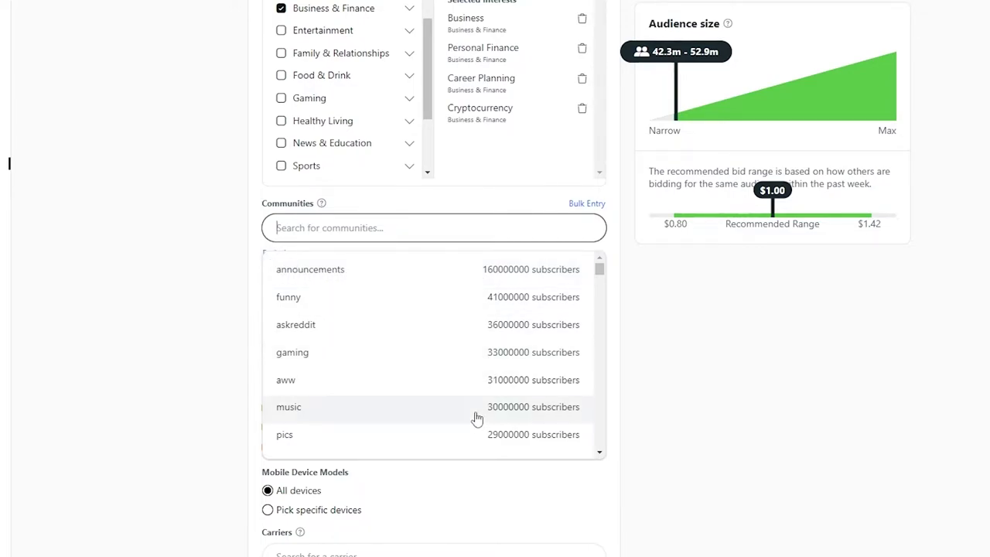
# - Add the announcements and askreddit communities from the suggestions
pyautogui.click(447, 272)
pyautogui.click(410, 233)
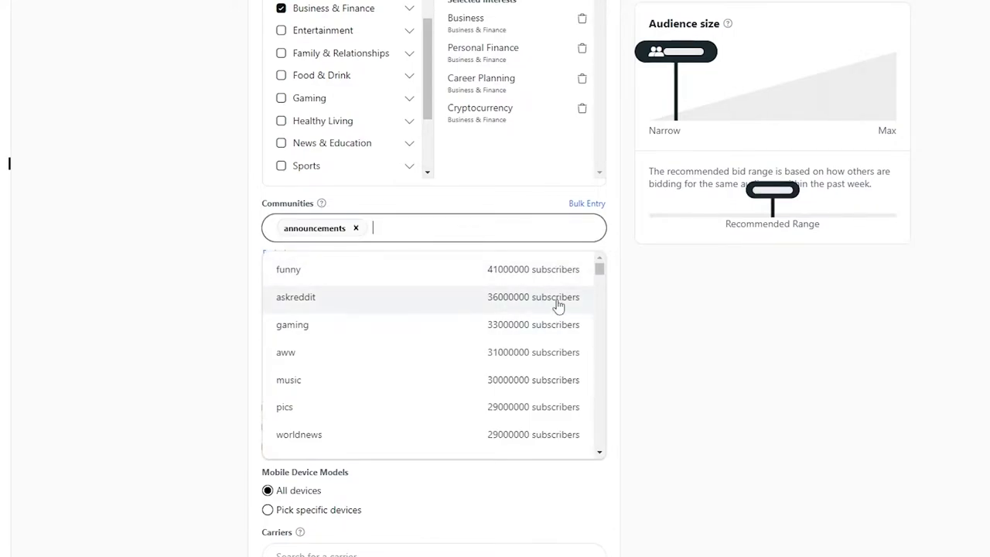
pyautogui.click(559, 306)
pyautogui.click(504, 230)
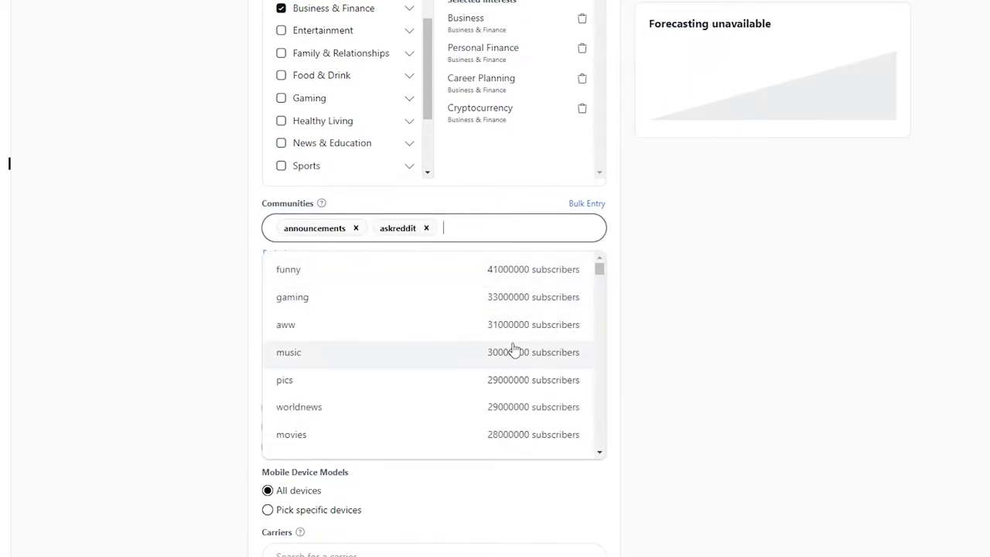
pyautogui.scroll(-1, 515, 348)
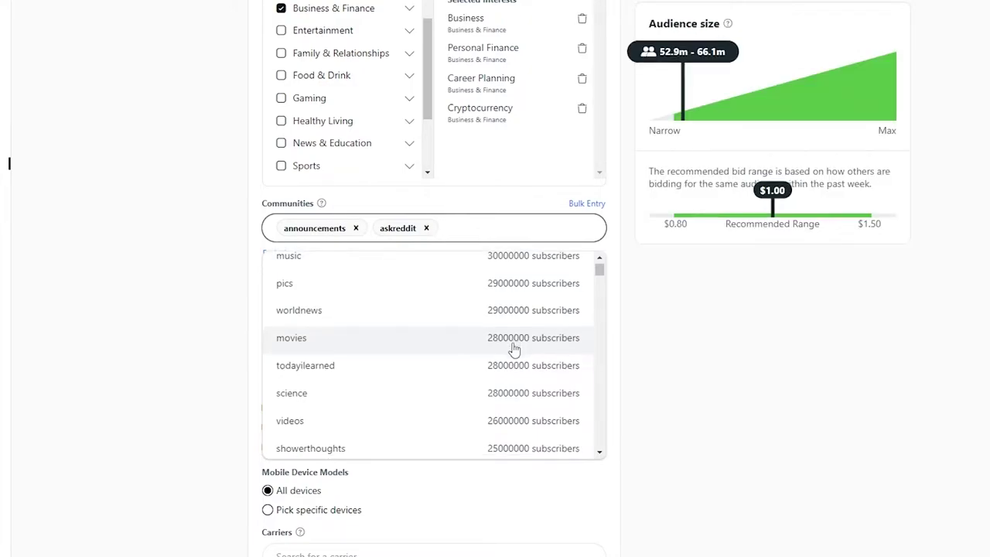
pyautogui.scroll(-1, 515, 349)
pyautogui.scroll(-3, 514, 348)
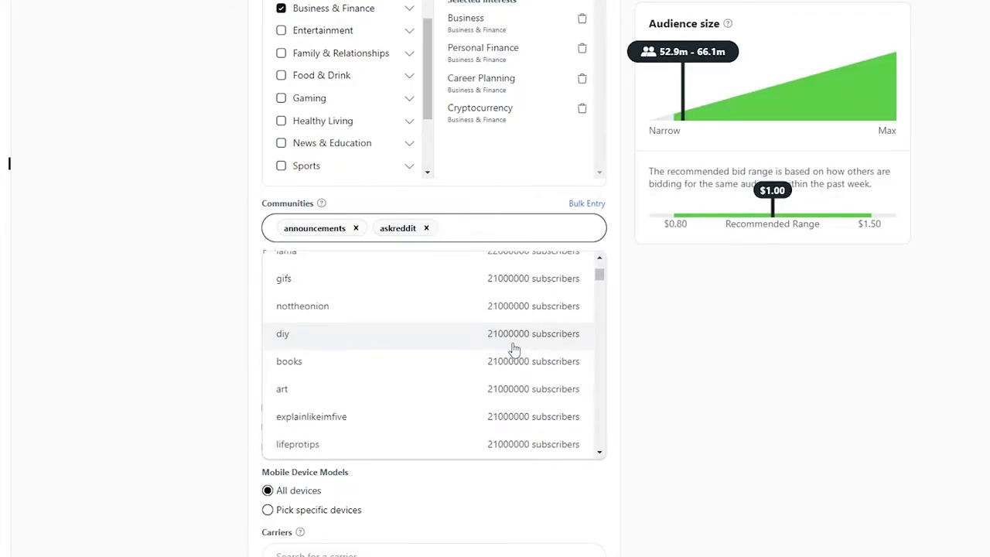
pyautogui.scroll(-1, 515, 349)
pyautogui.scroll(2, 287, 338)
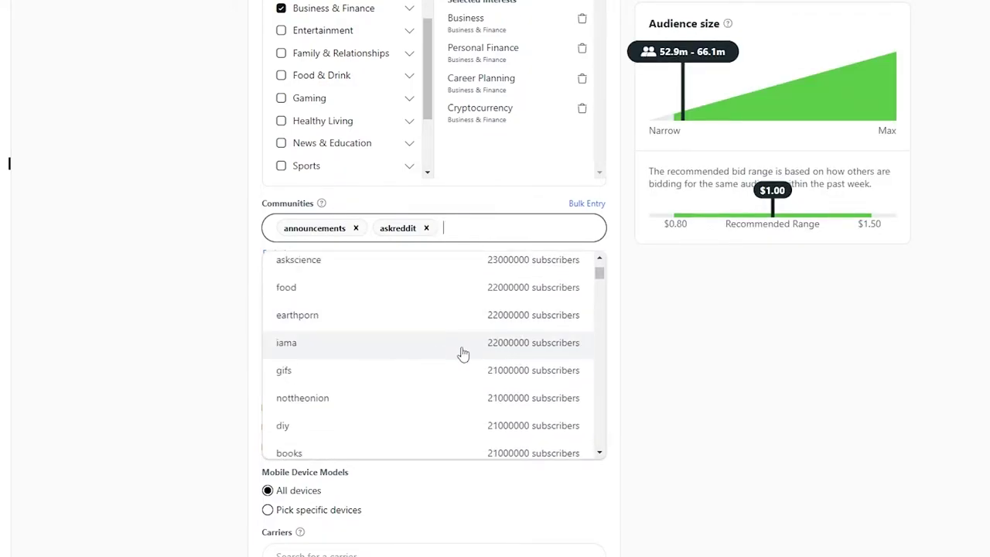
pyautogui.scroll(-3, 462, 354)
pyautogui.scroll(-3, 462, 355)
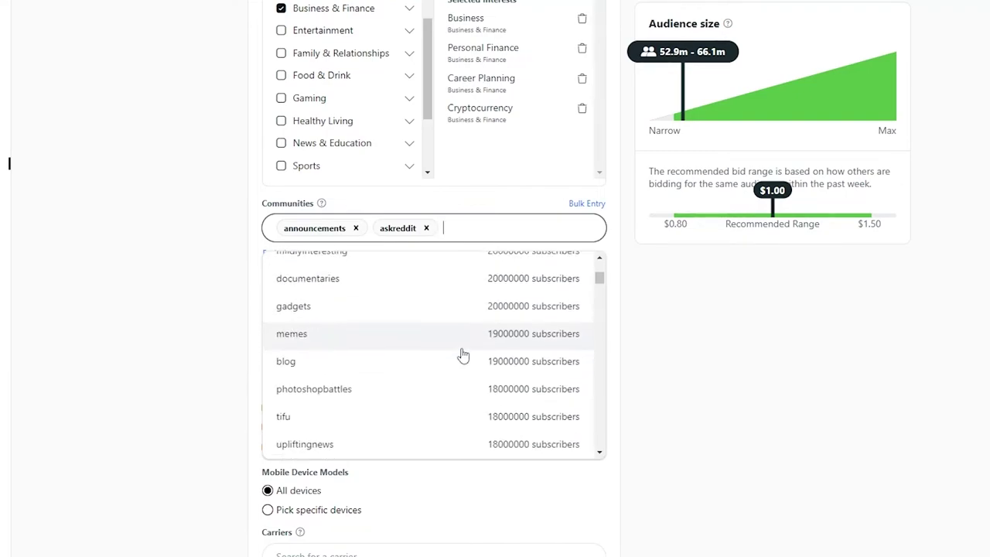
# - Search and add the business, callcenterworkers and callcentres communities
pyautogui.write('busine')
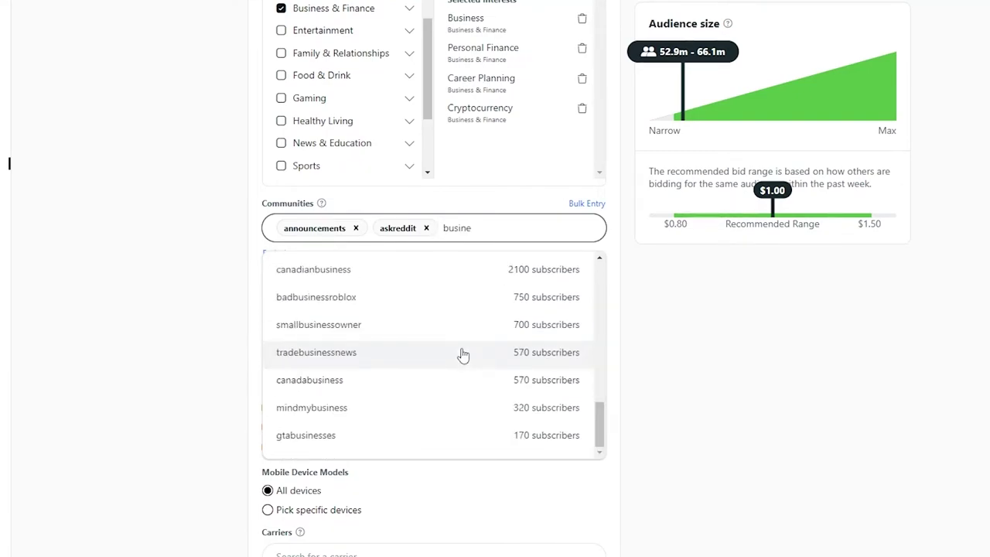
pyautogui.scroll(10, 462, 355)
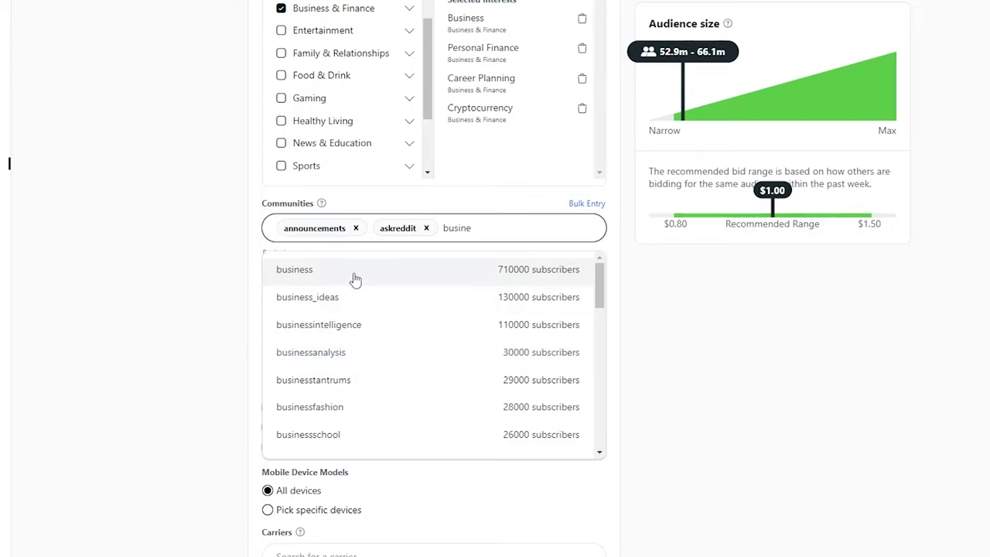
pyautogui.click(355, 275)
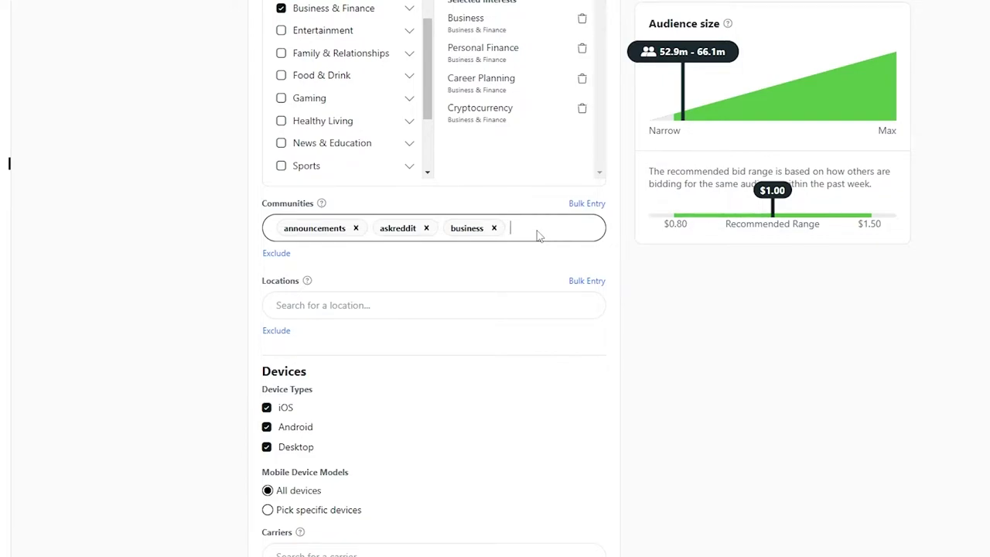
pyautogui.write('call')
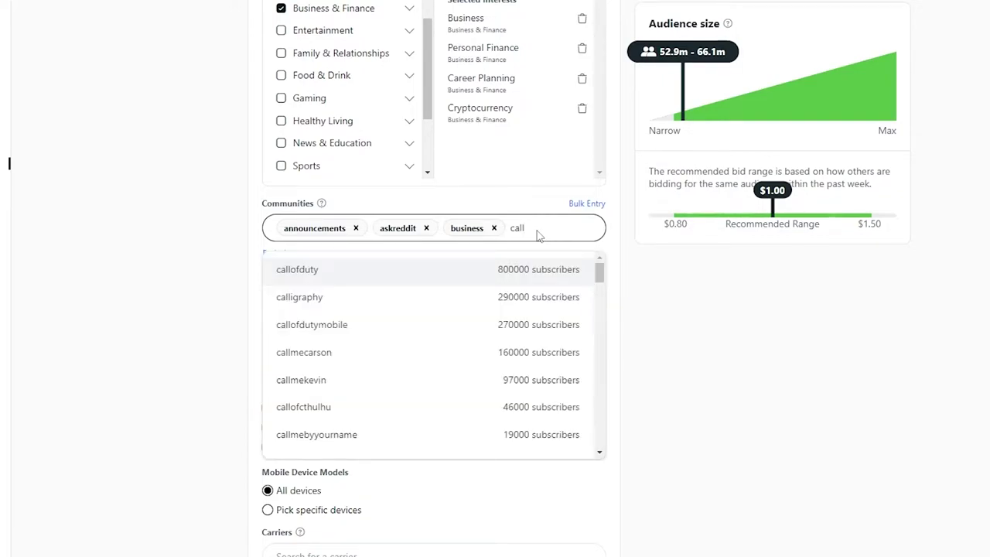
pyautogui.write('c')
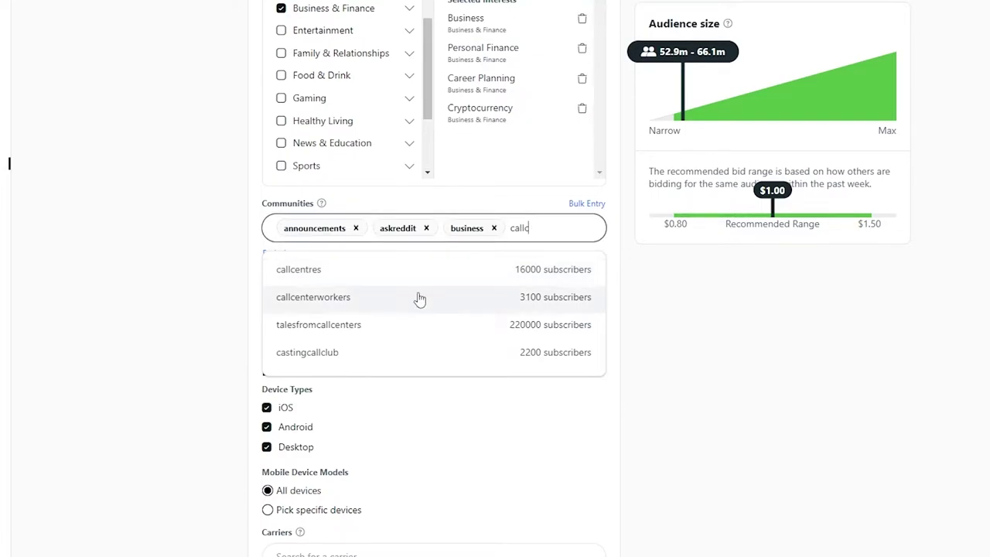
pyautogui.click(419, 303)
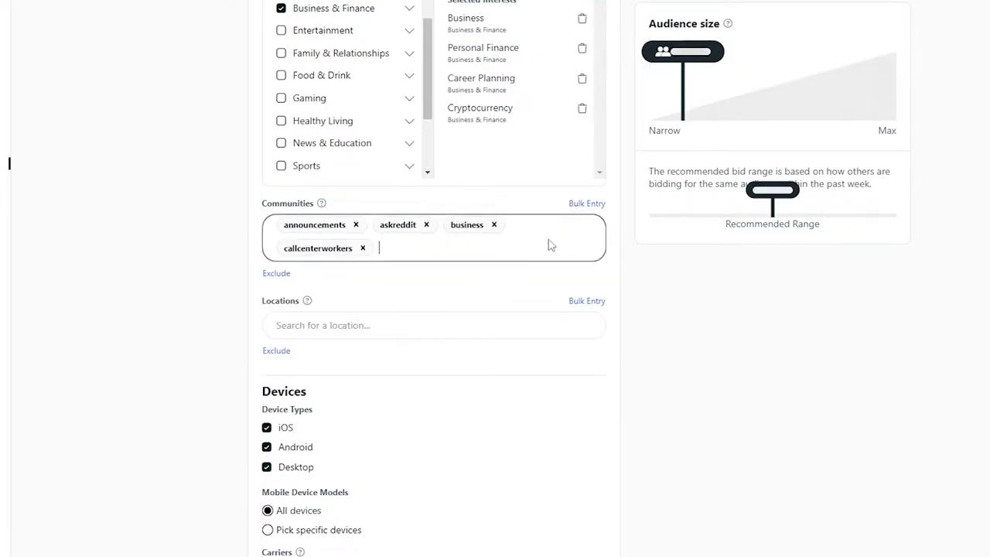
pyautogui.write('callce')
pyautogui.click(504, 290)
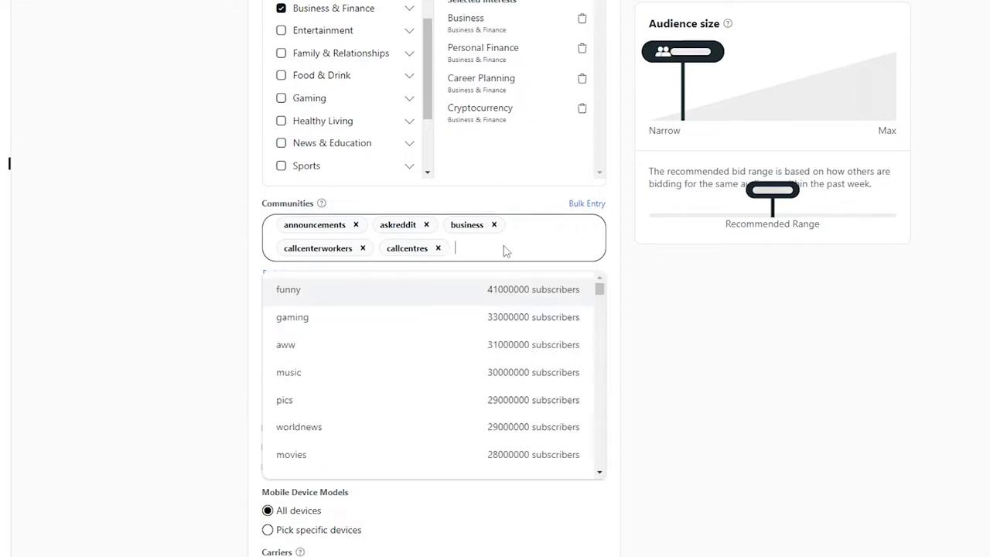
pyautogui.click(890, 398)
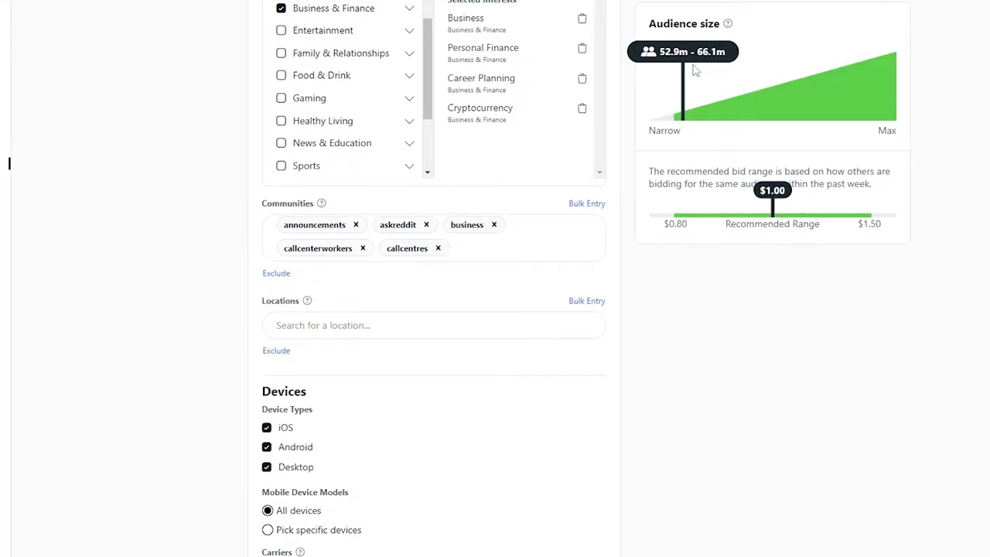
pyautogui.scroll(1, 765, 155)
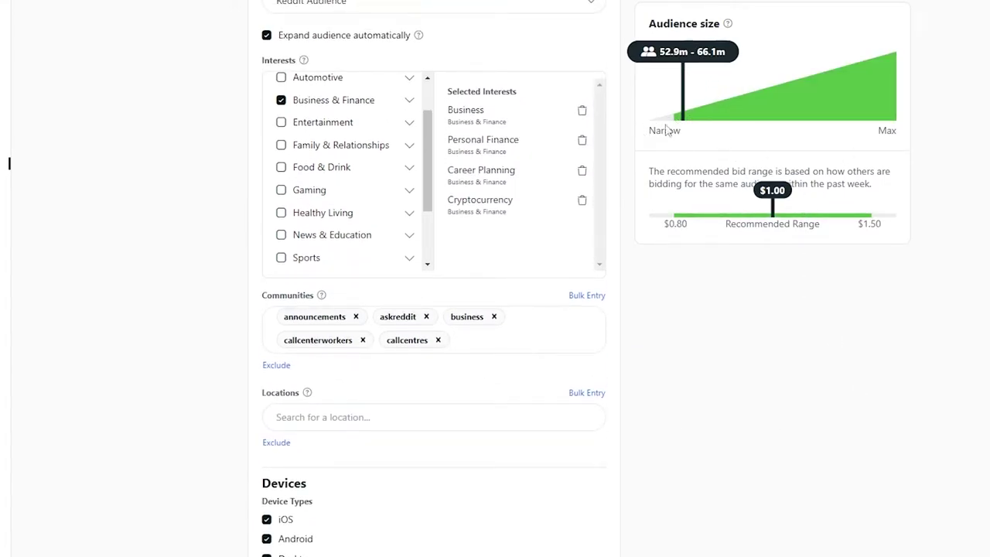
pyautogui.scroll(1, 743, 112)
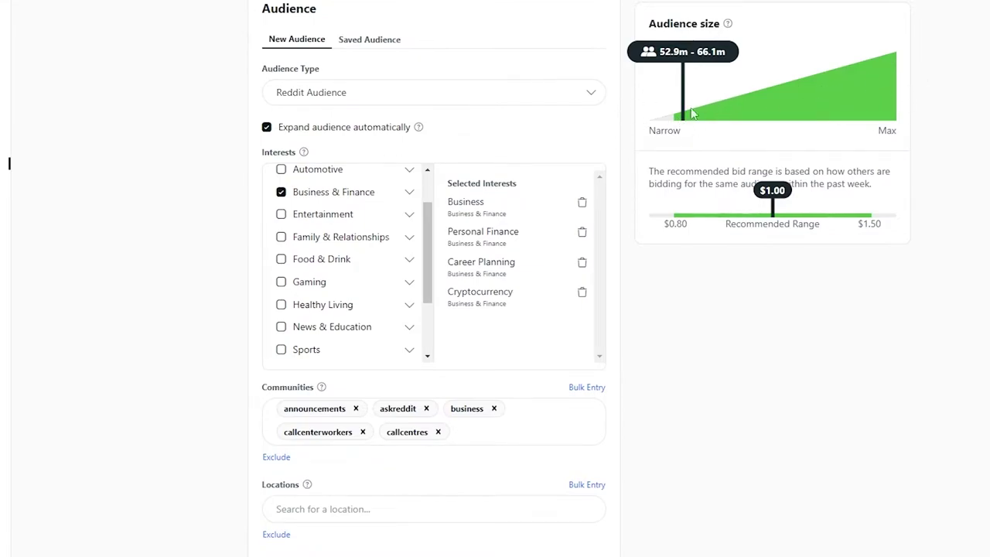
pyautogui.scroll(-3, 707, 349)
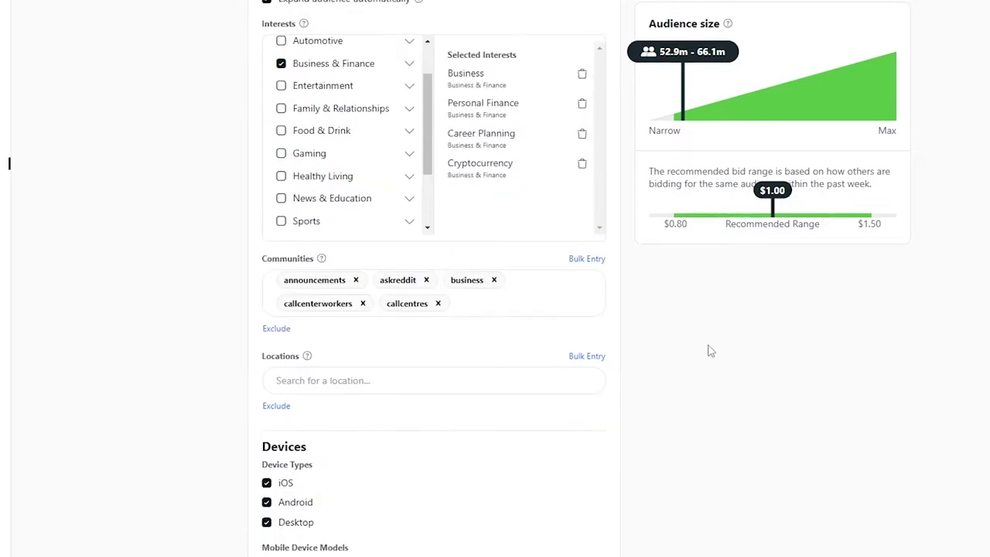
# - Add United States as a target location
pyautogui.click(394, 235)
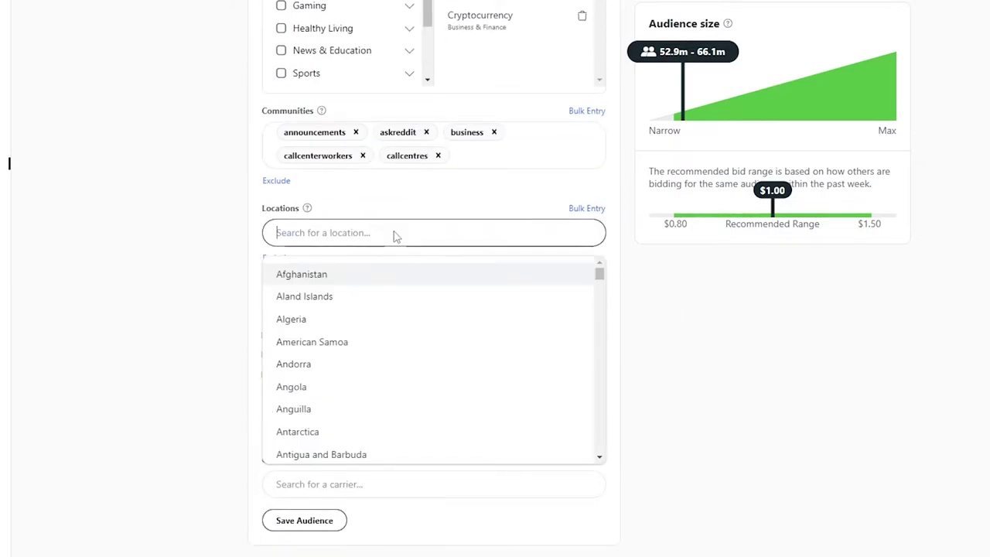
pyautogui.write('u')
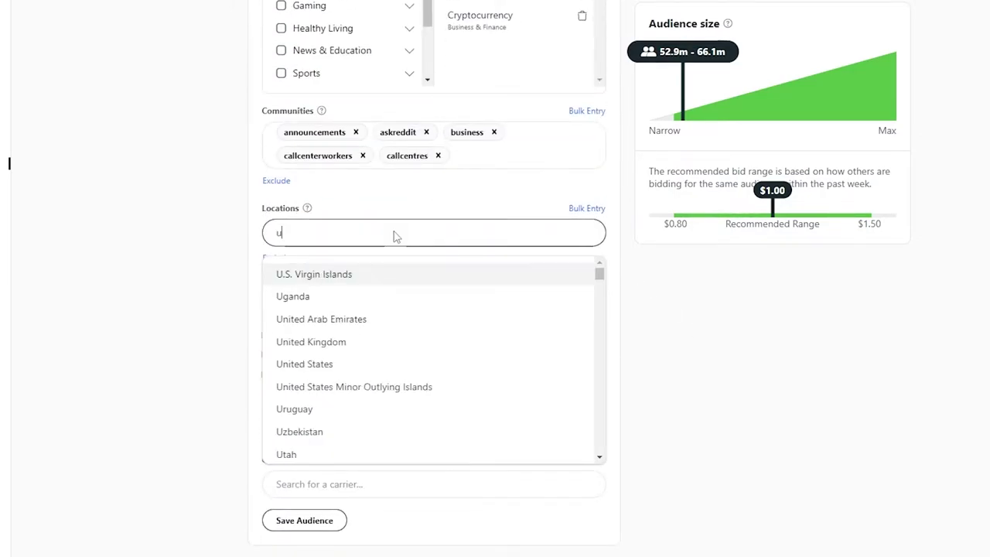
pyautogui.write('sa')
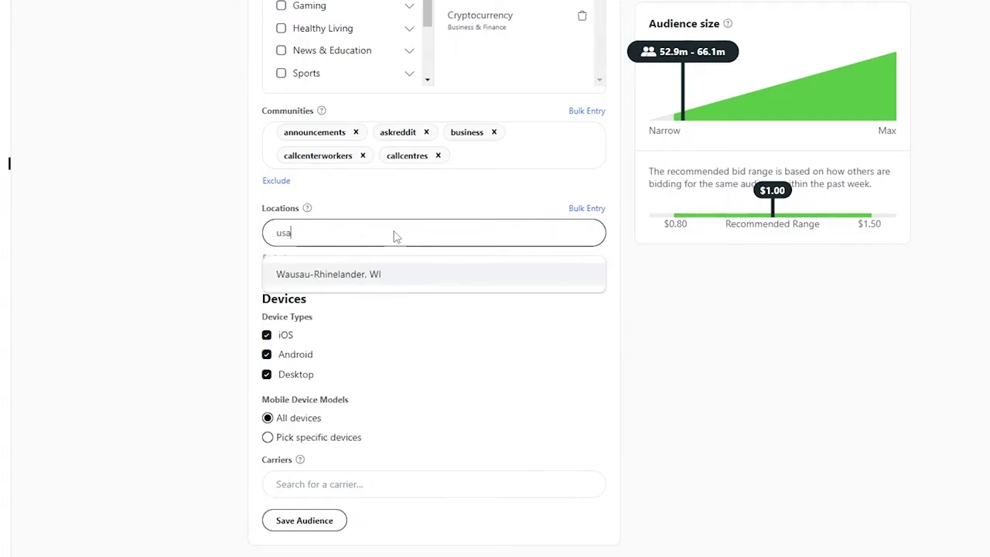
pyautogui.press('BackSpace')
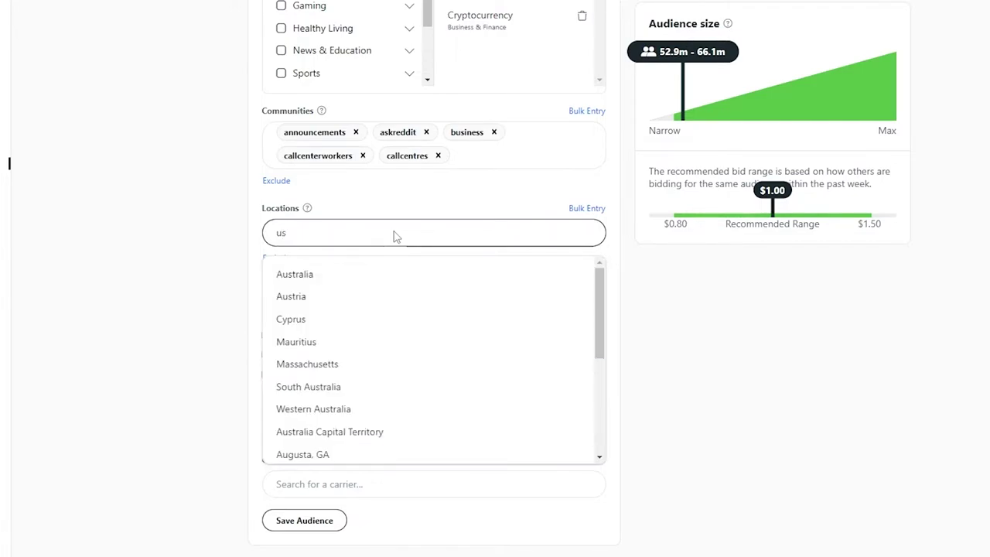
pyautogui.press('BackSpace')
pyautogui.write('nited')
pyautogui.click(332, 318)
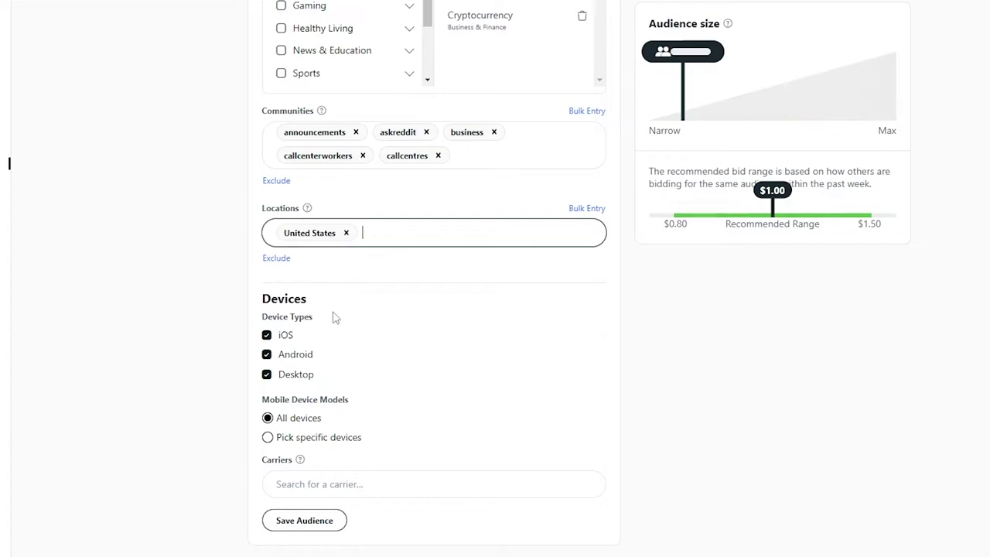
pyautogui.scroll(-1, 335, 317)
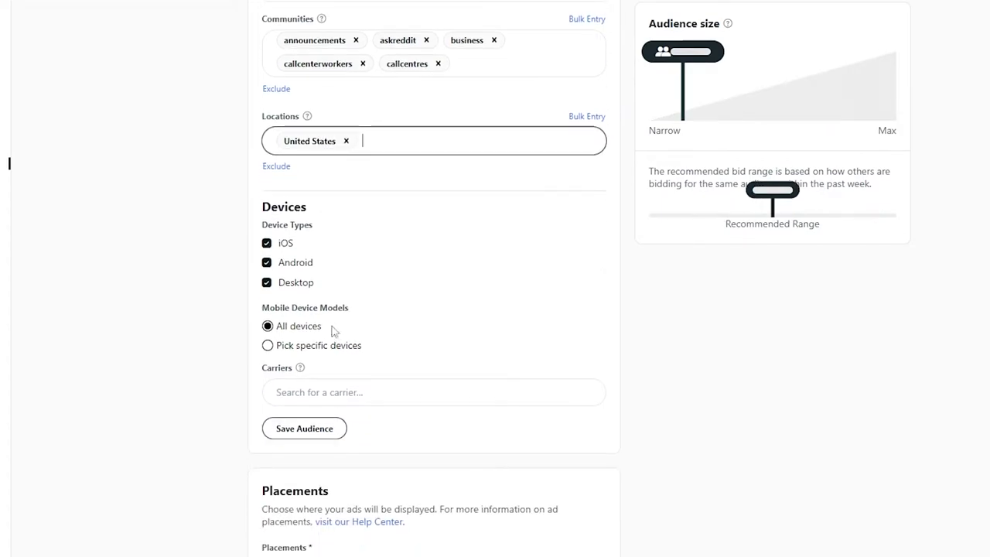
# - Add New York as a target location by searching 'new'
pyautogui.click(416, 147)
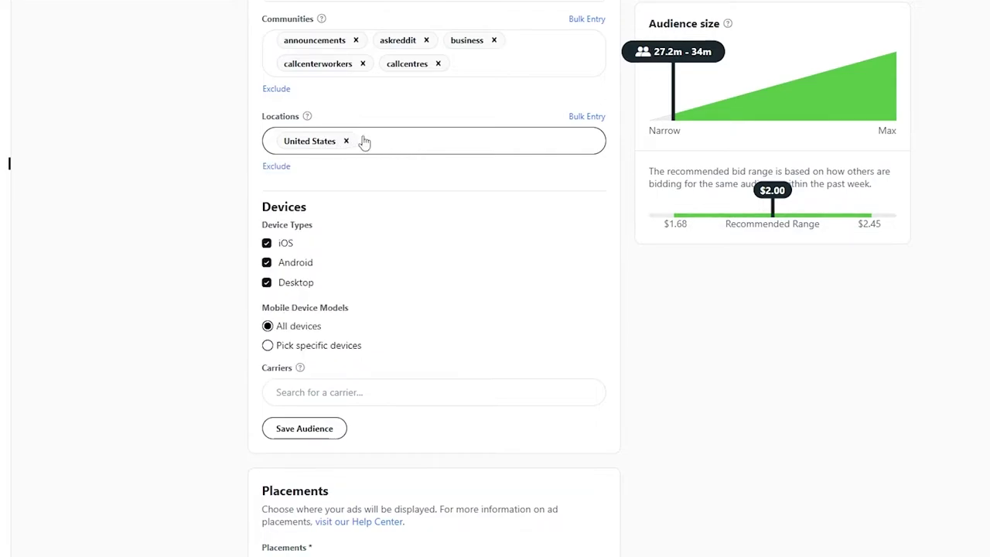
pyautogui.click(393, 147)
pyautogui.scroll(-20, 376, 306)
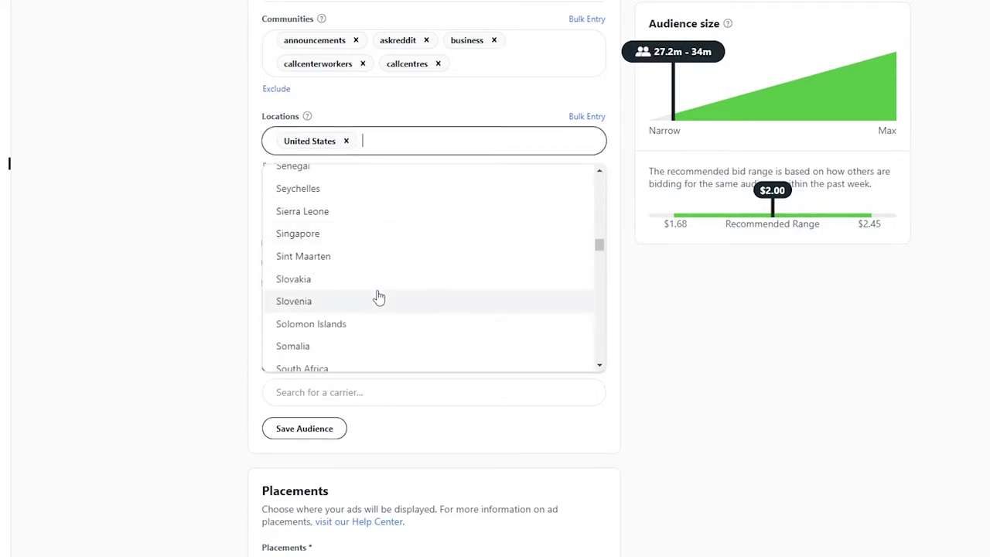
pyautogui.scroll(-20, 379, 298)
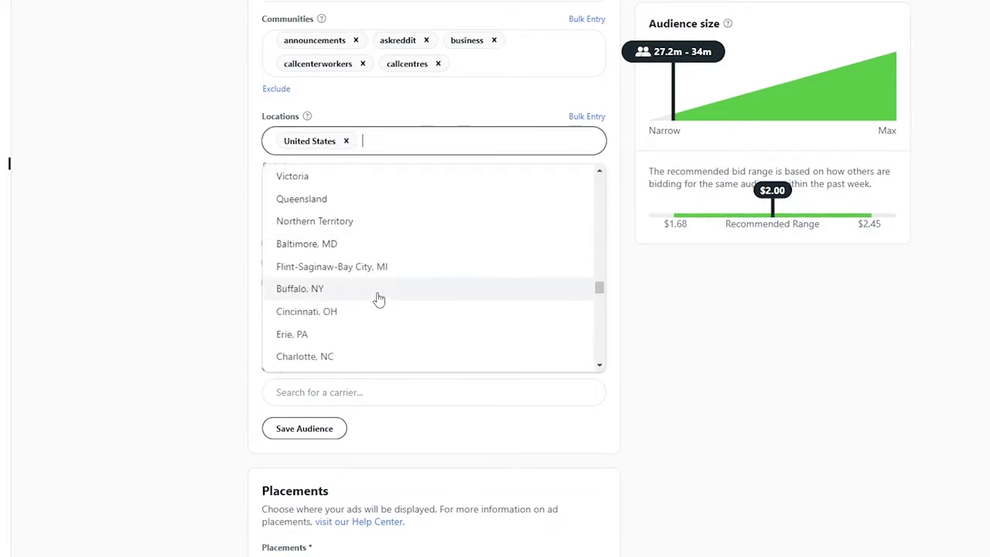
pyautogui.scroll(15, 380, 299)
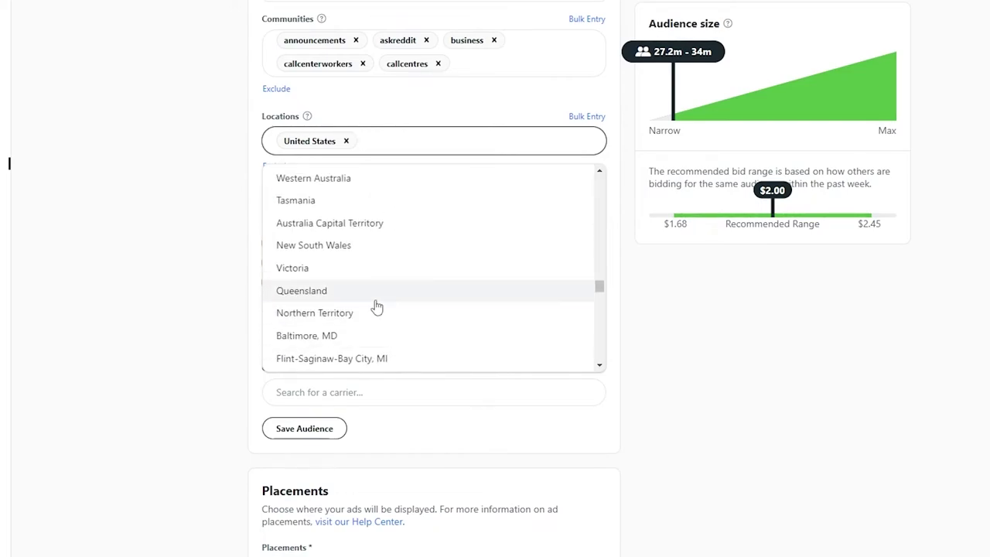
pyautogui.click(407, 143)
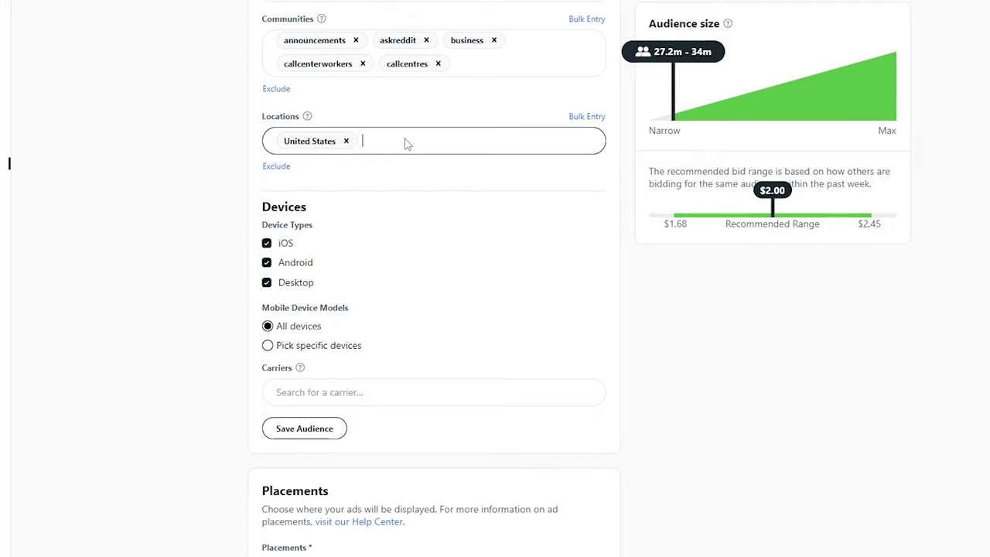
pyautogui.write('new')
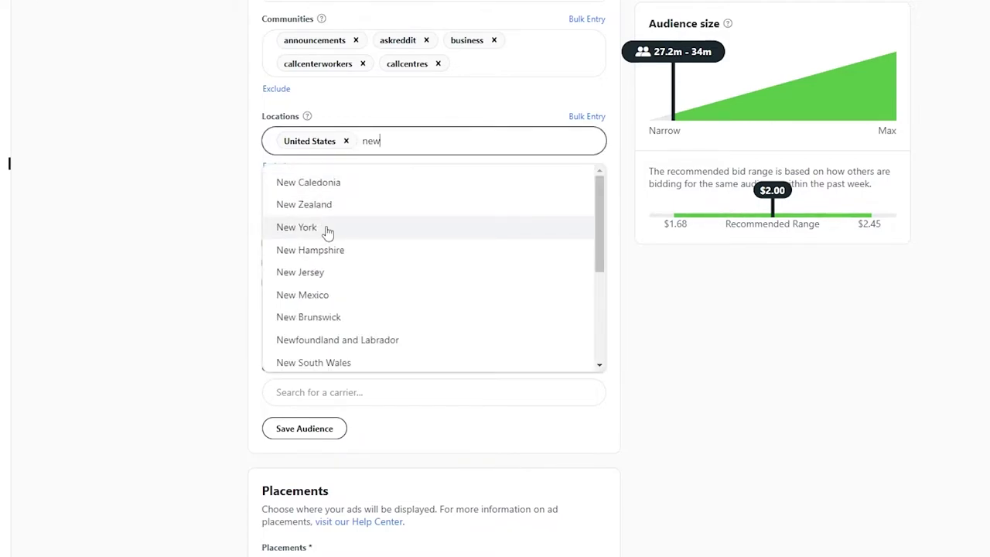
pyautogui.click(327, 228)
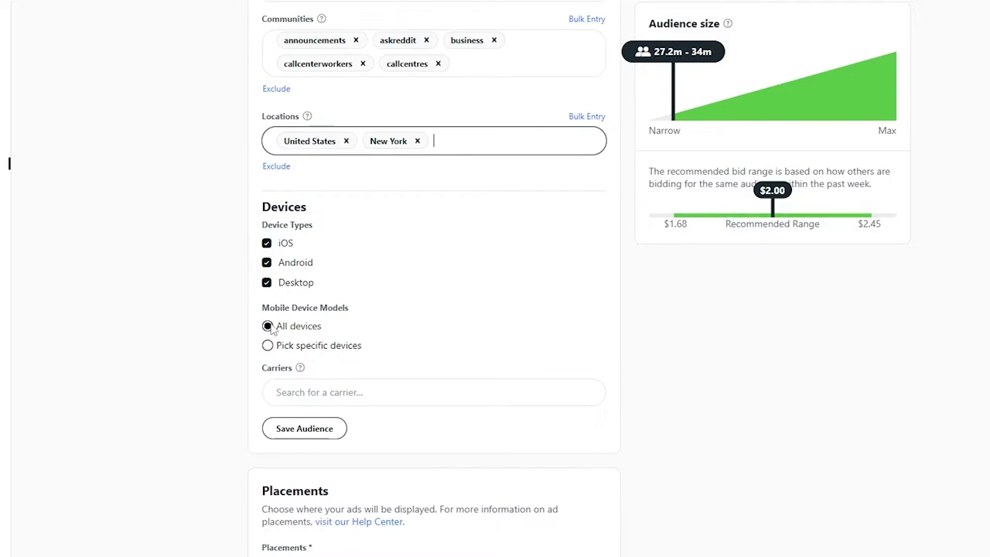
pyautogui.scroll(-4, 310, 348)
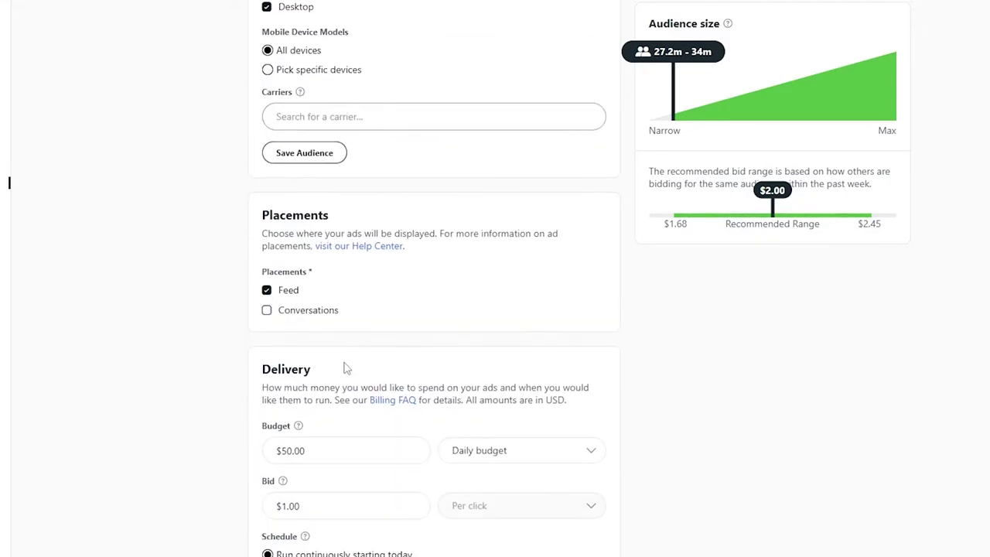
pyautogui.click(339, 116)
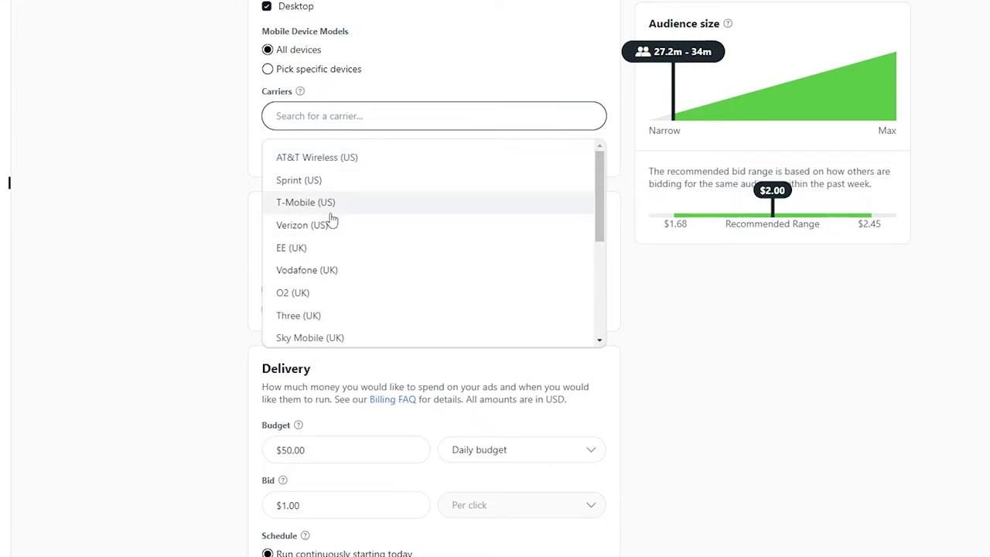
pyautogui.scroll(-5, 342, 343)
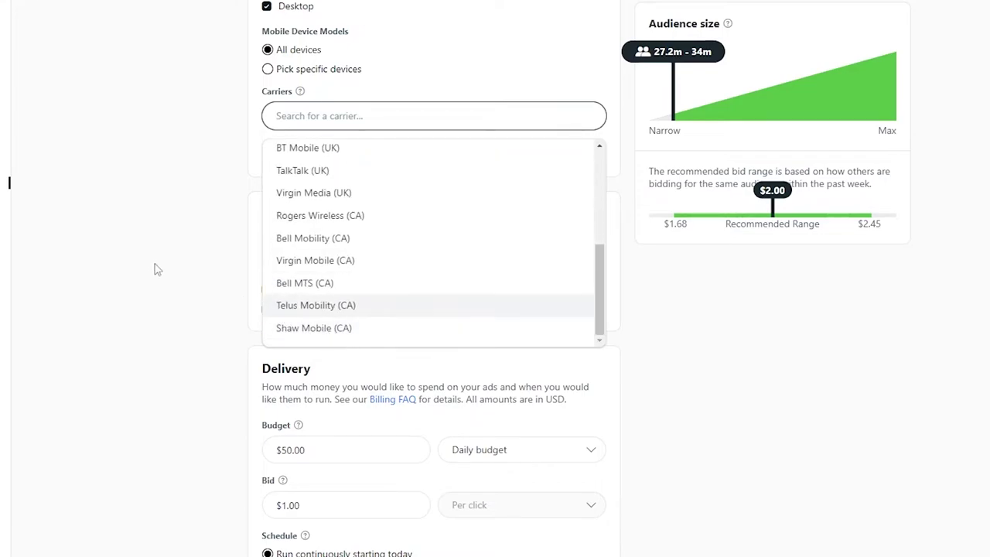
pyautogui.click(178, 262)
pyautogui.scroll(-1, 340, 260)
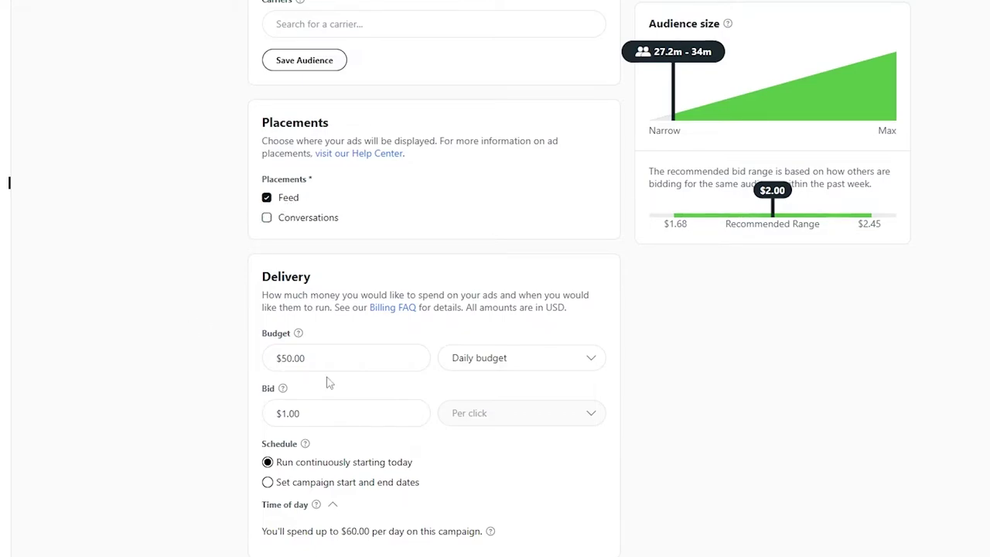
# - Keep a Daily budget type, change the budget from $50.00 to $20.00, and review the $24.00 daily spend
pyautogui.scroll(-1, 358, 359)
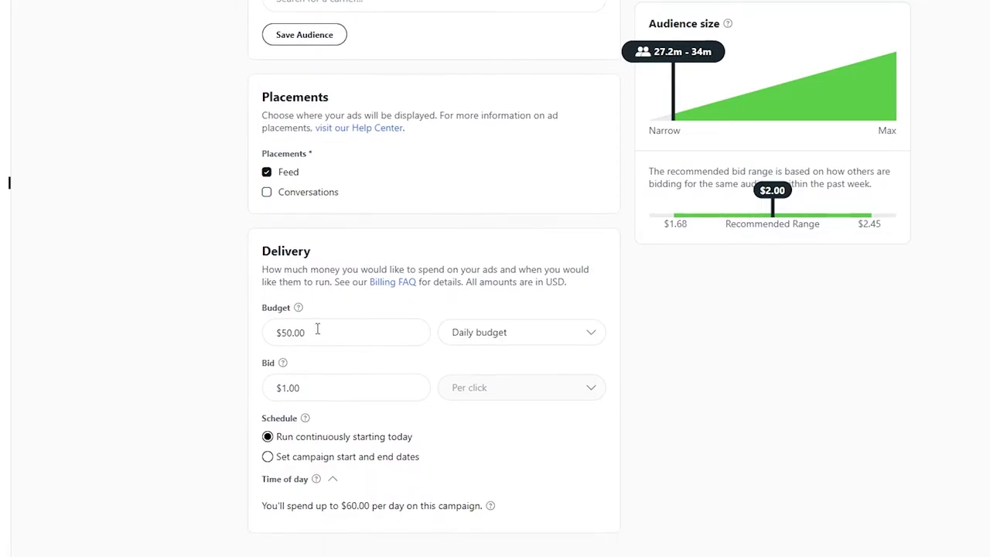
pyautogui.click(527, 332)
pyautogui.click(521, 265)
pyautogui.moveTo(315, 335); pyautogui.dragTo(277, 337)
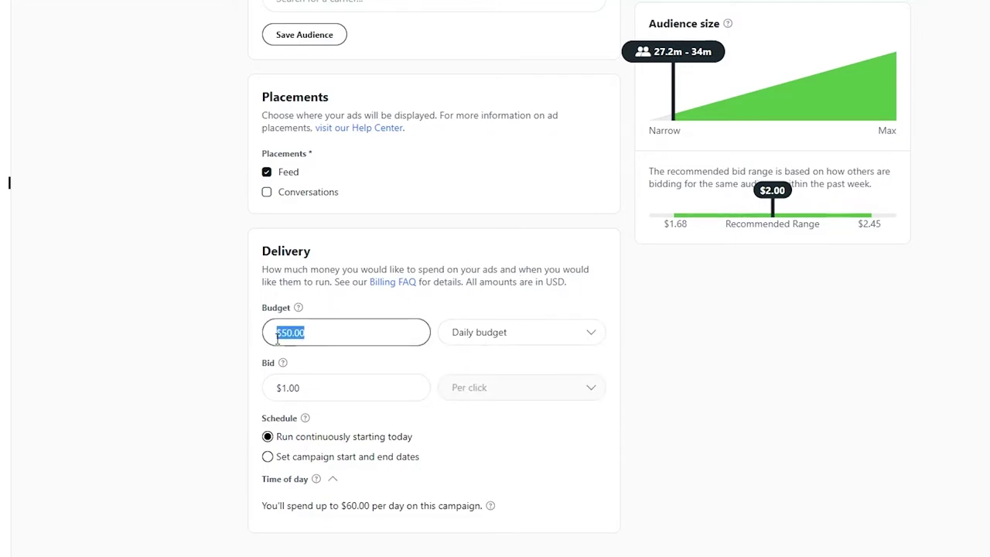
pyautogui.write('20')
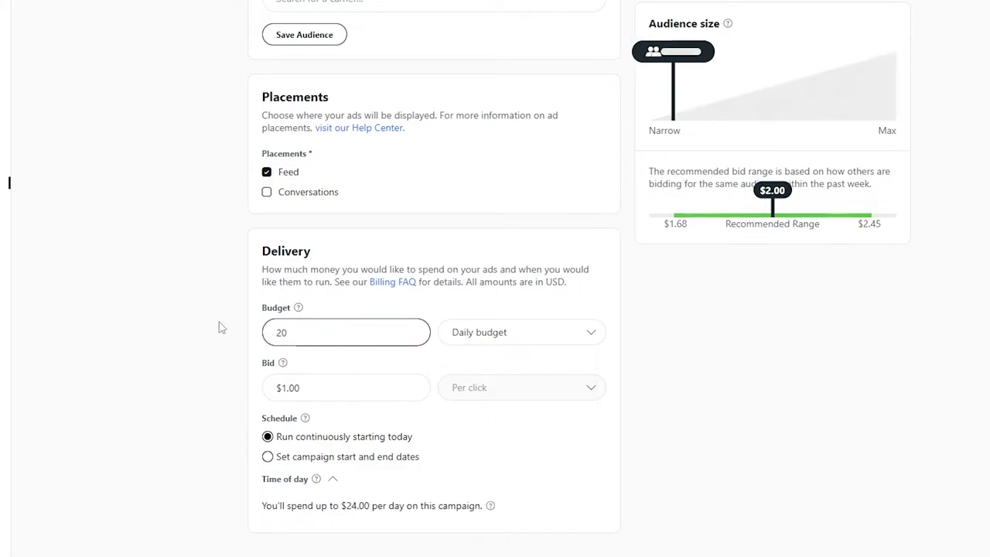
pyautogui.click(215, 333)
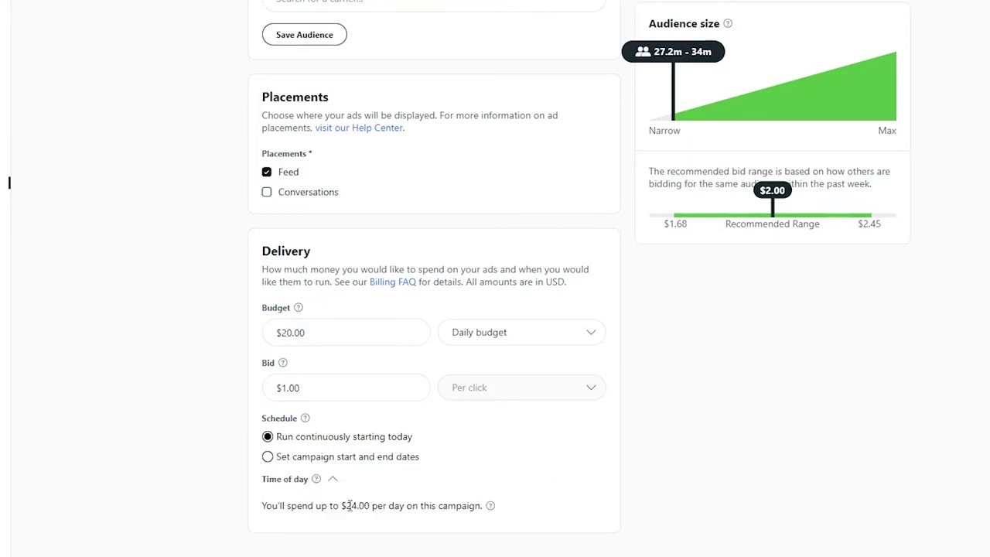
pyautogui.moveTo(346, 506); pyautogui.dragTo(459, 506)
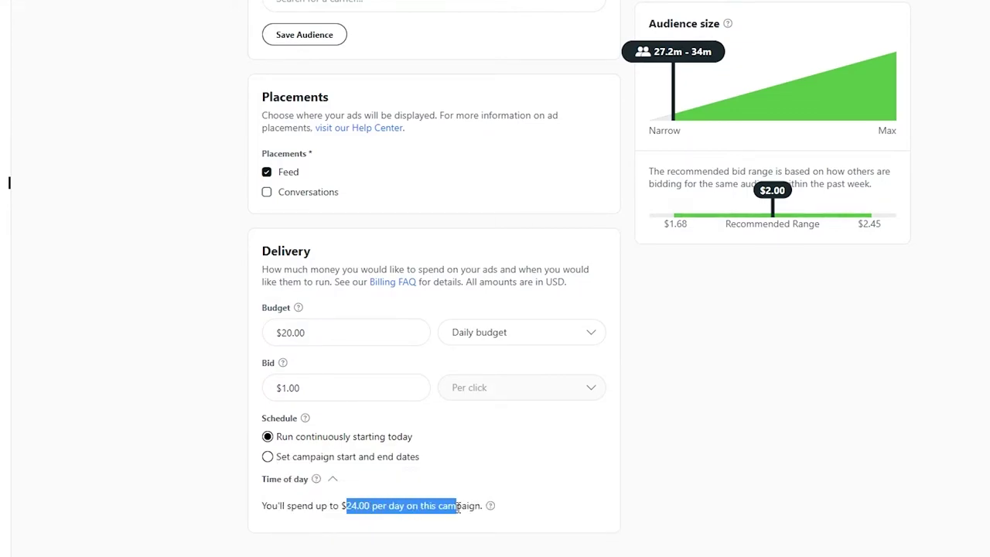
pyautogui.click(552, 492)
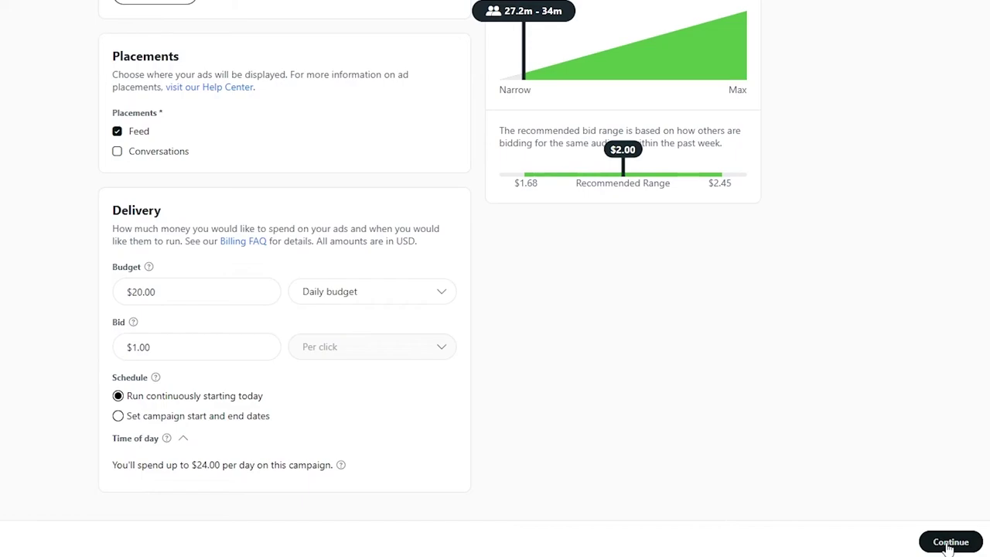
# - Continue to the New ad page and name the ad 'Zen Media'
pyautogui.click(949, 544)
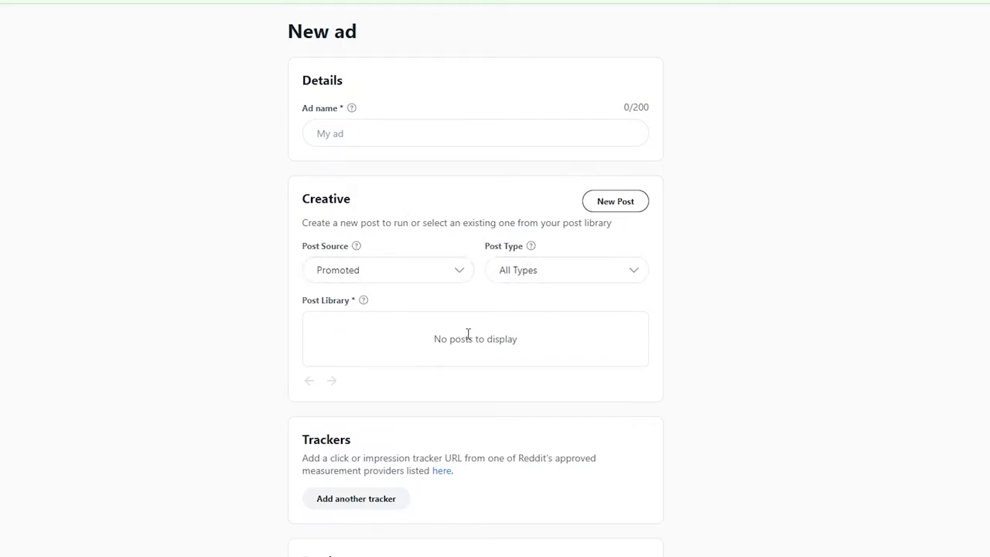
pyautogui.scroll(-1, 484, 339)
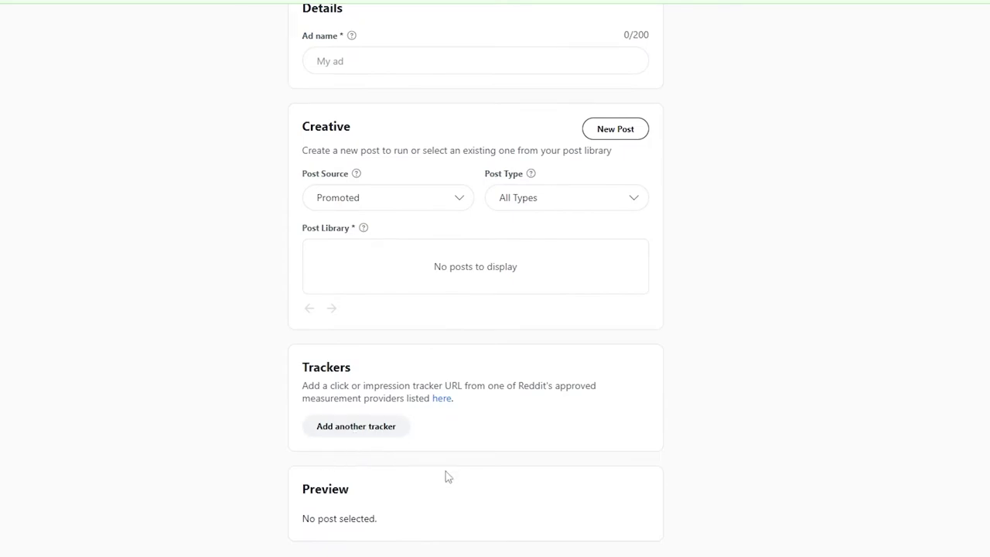
pyautogui.scroll(1, 378, 387)
pyautogui.click(327, 132)
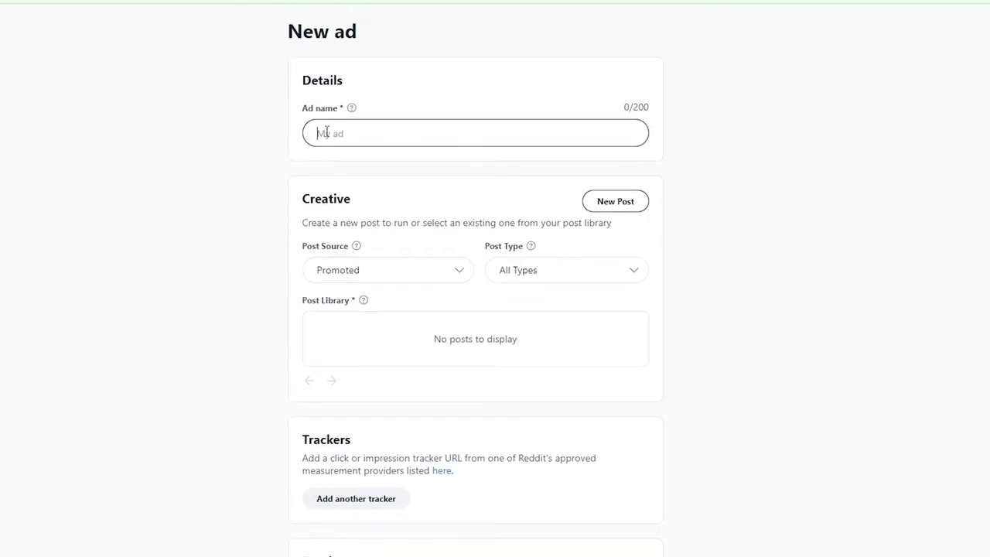
pyautogui.write('Comw')
pyautogui.write('=')
pyautogui.write('e')
pyautogui.press('BackSpace')
pyautogui.press('BackSpace')
pyautogui.press('BackSpace')
pyautogui.write('e')
pyautogui.press('BackSpace')
pyautogui.press('BackSpace')
pyautogui.press('BackSpace')
pyautogui.press('BackSpace')
pyautogui.write('Zen Media')
# - Set Post Type to Video, keeping Promoted as the post source
pyautogui.click(489, 291)
pyautogui.scroll(-1, 387, 283)
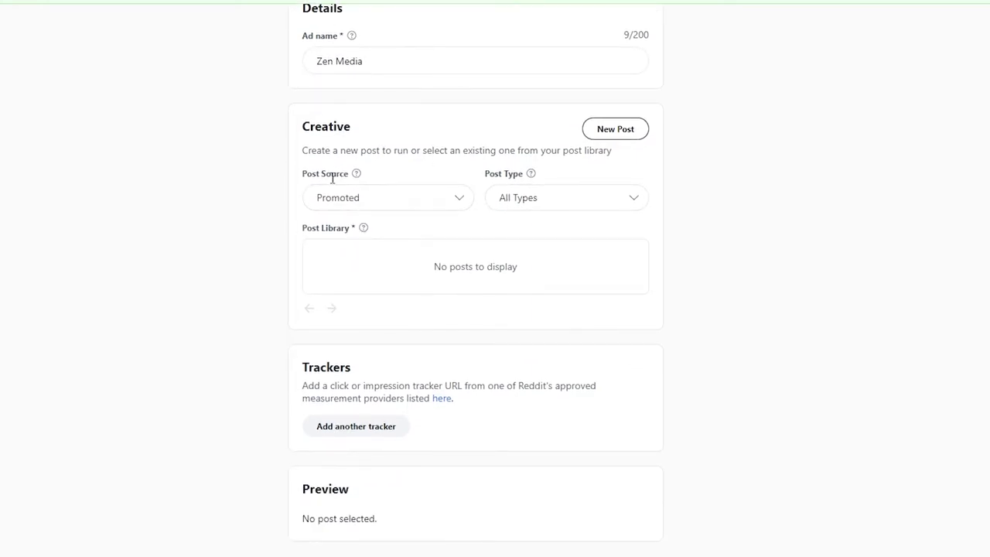
pyautogui.click(401, 197)
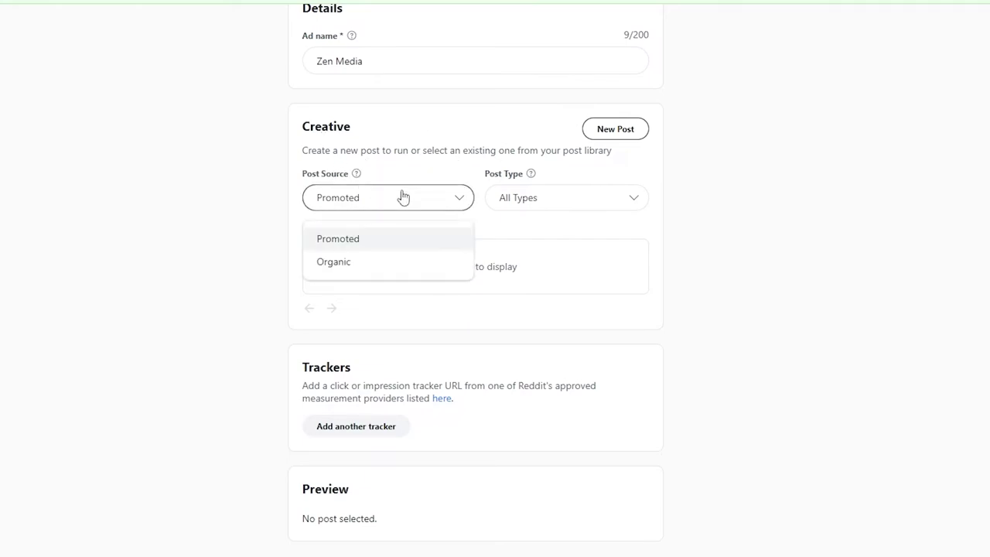
pyautogui.click(571, 207)
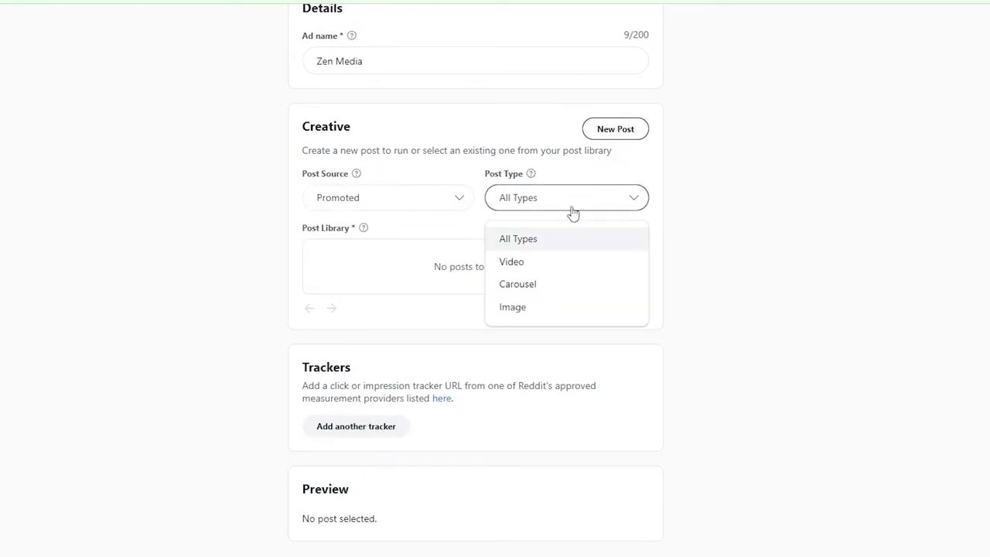
pyautogui.click(562, 262)
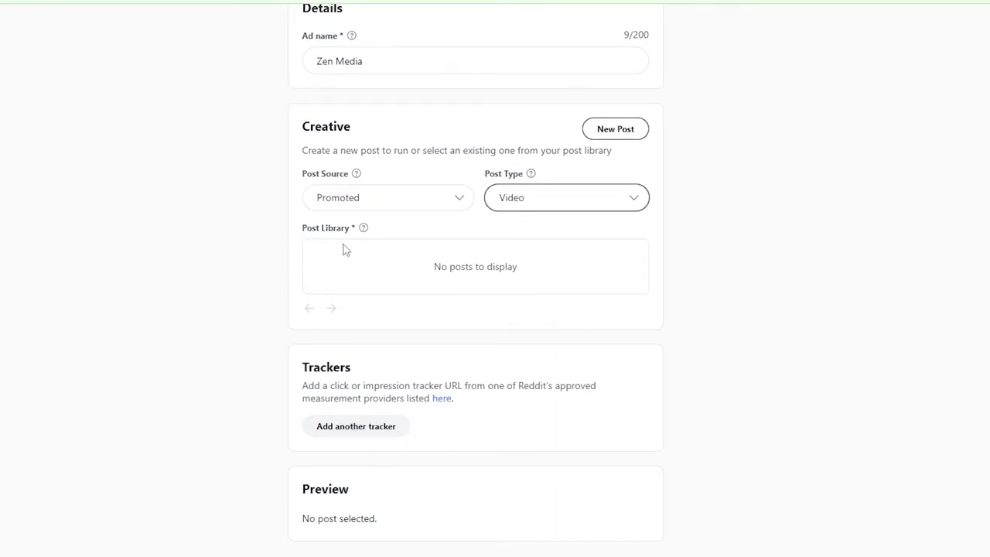
pyautogui.click(400, 202)
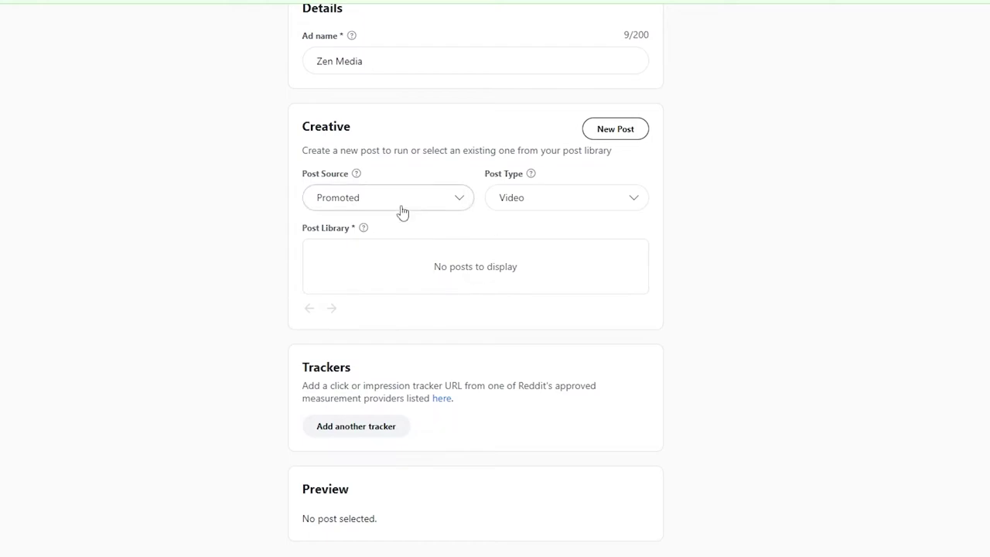
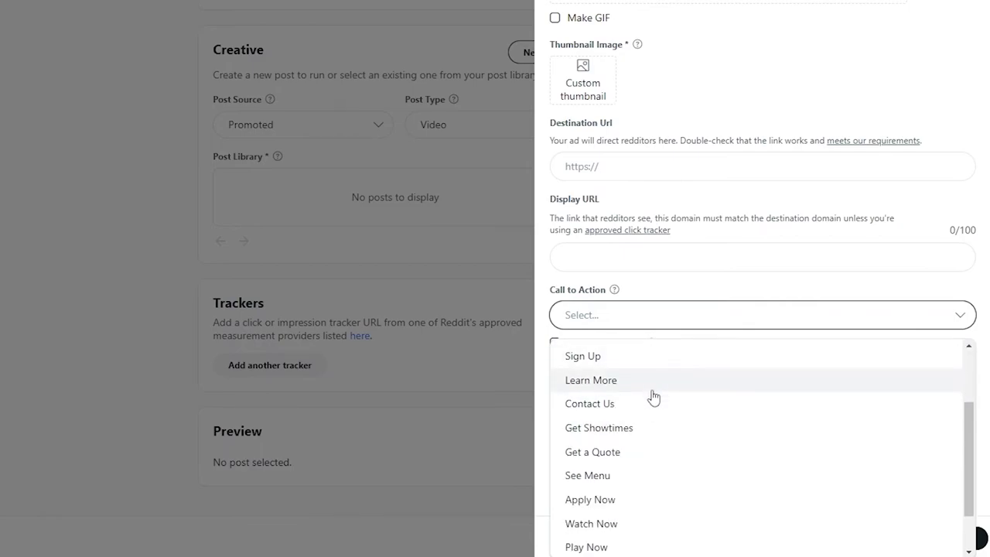
pyautogui.scroll(-1, 646, 468)
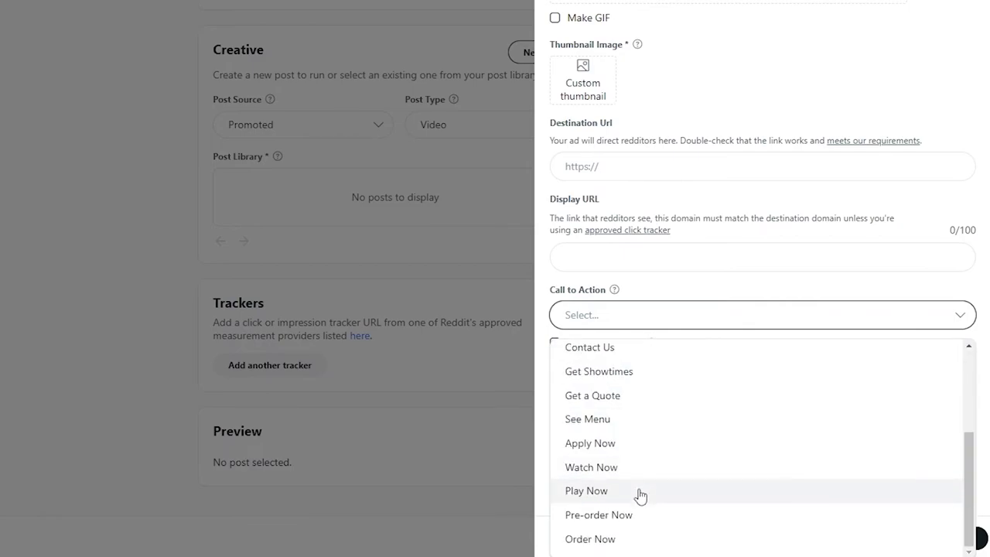
# - Pick Sign Up from the Call to Action list and return to the top of the New Post panel
pyautogui.scroll(3, 640, 496)
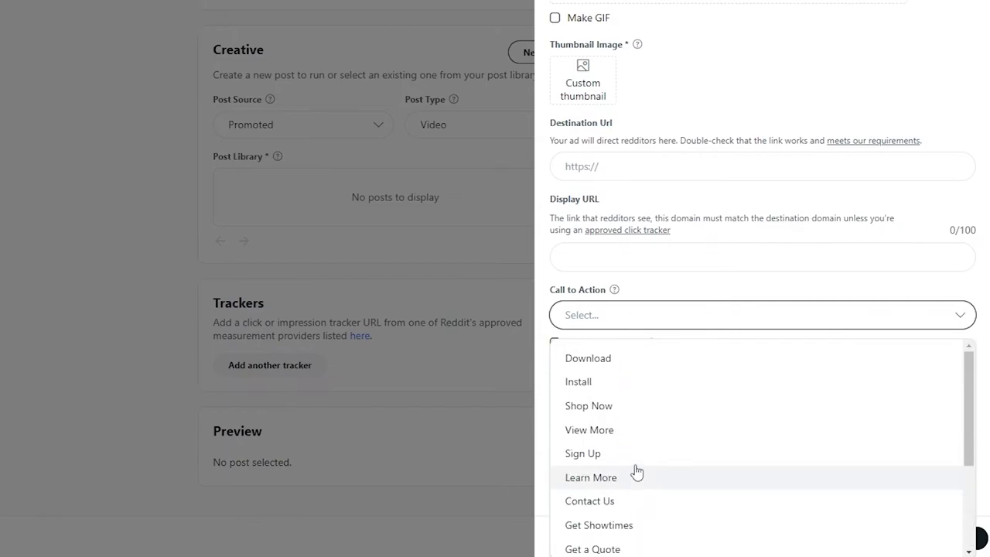
pyautogui.click(636, 462)
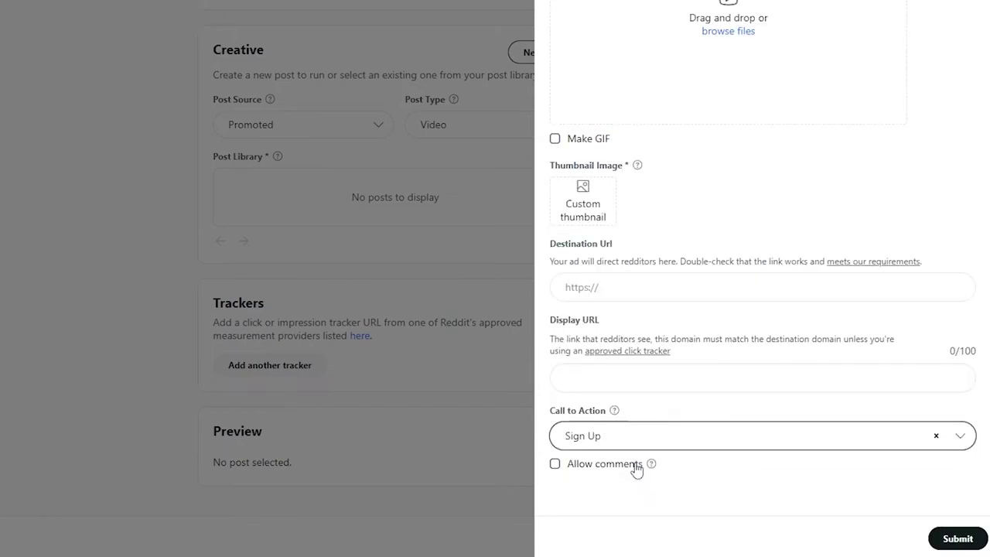
pyautogui.click(619, 290)
pyautogui.scroll(2, 619, 290)
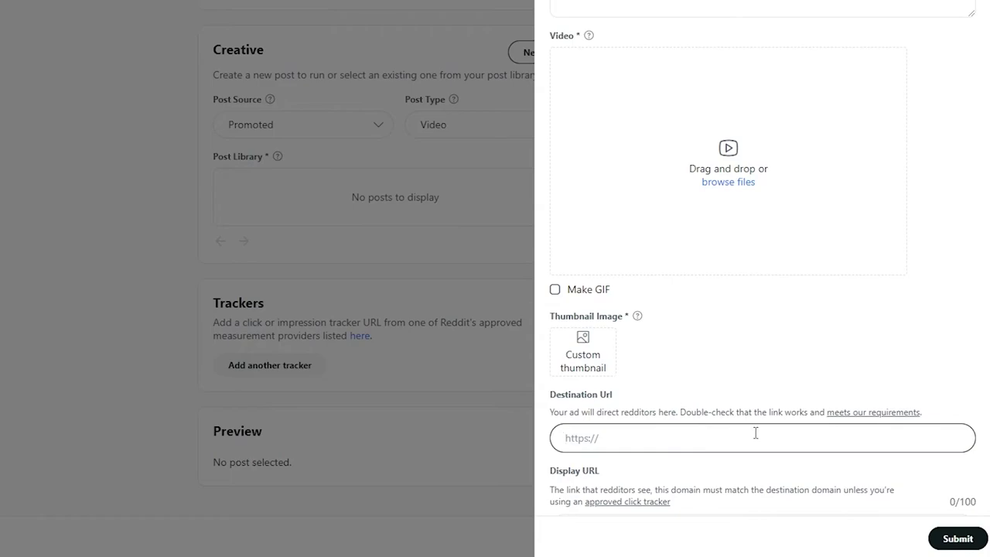
pyautogui.scroll(1, 619, 295)
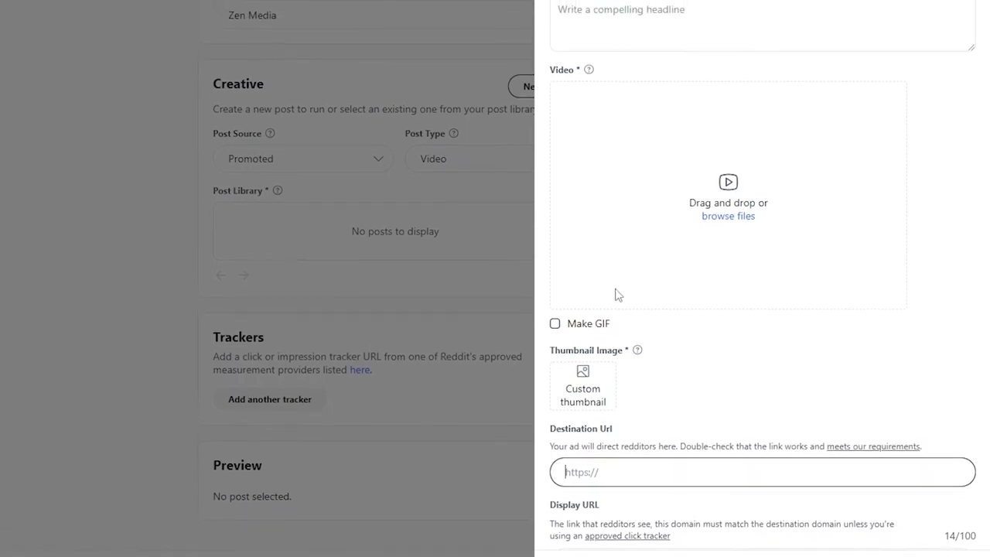
pyautogui.scroll(3, 618, 294)
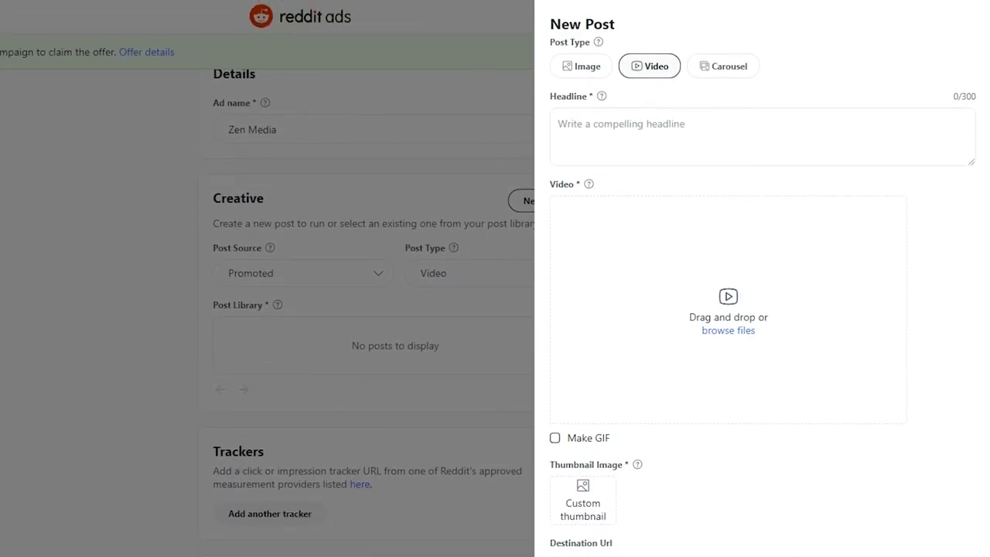
# - Start the video upload and enter the headline 'Catchy Headlin'
pyautogui.click(628, 131)
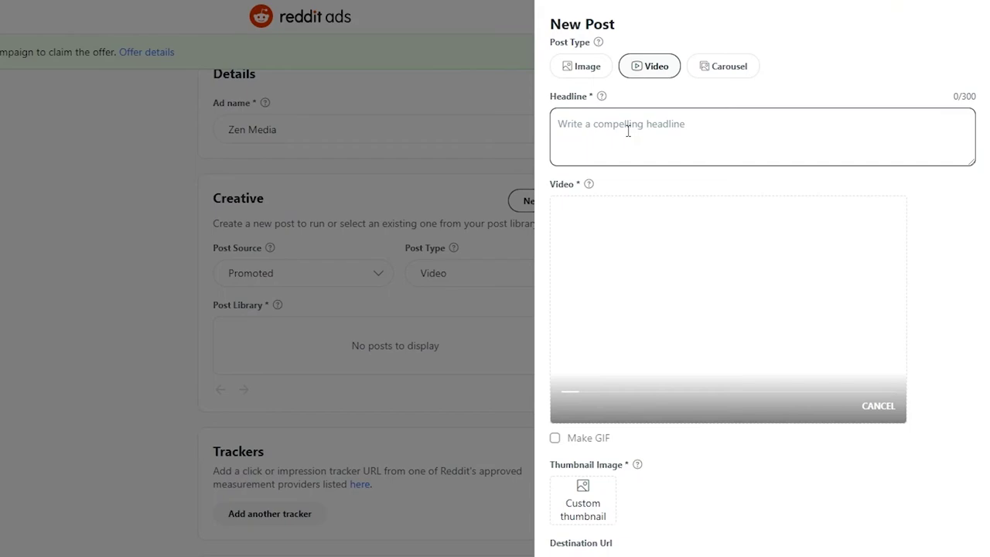
pyautogui.write('Use')
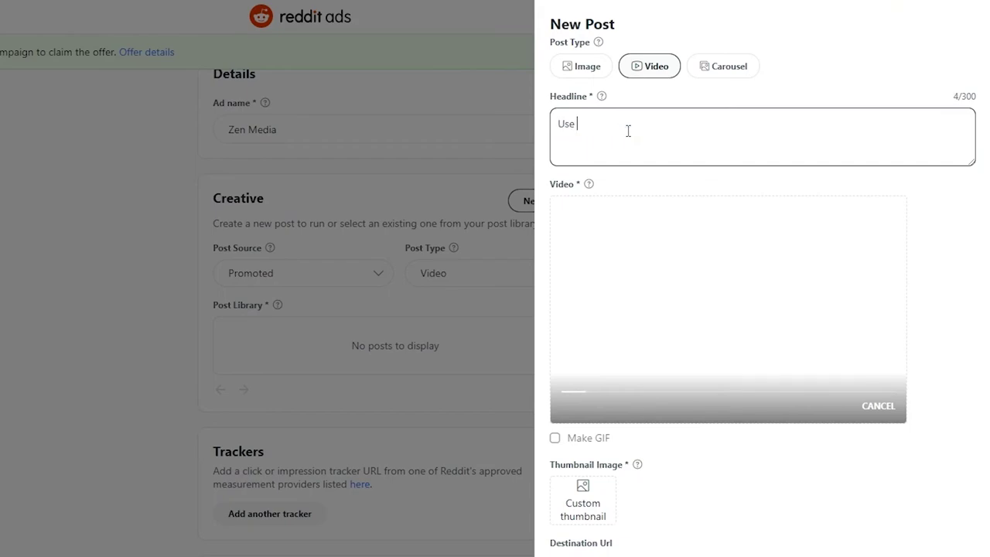
pyautogui.press('BackSpace')
pyautogui.press('BackSpace')
pyautogui.press('BackSpace')
pyautogui.press('BackSpace')
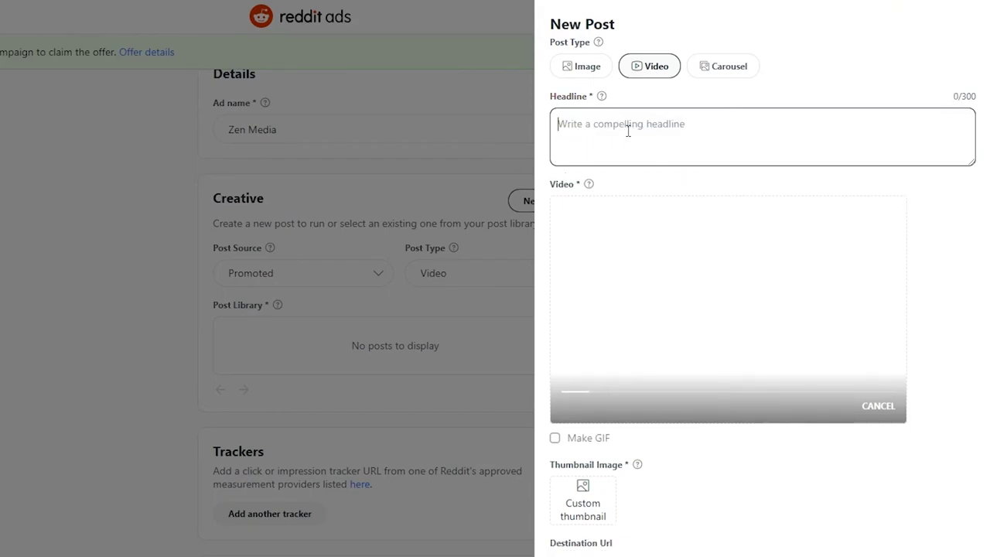
pyautogui.write('Catchy Headline')
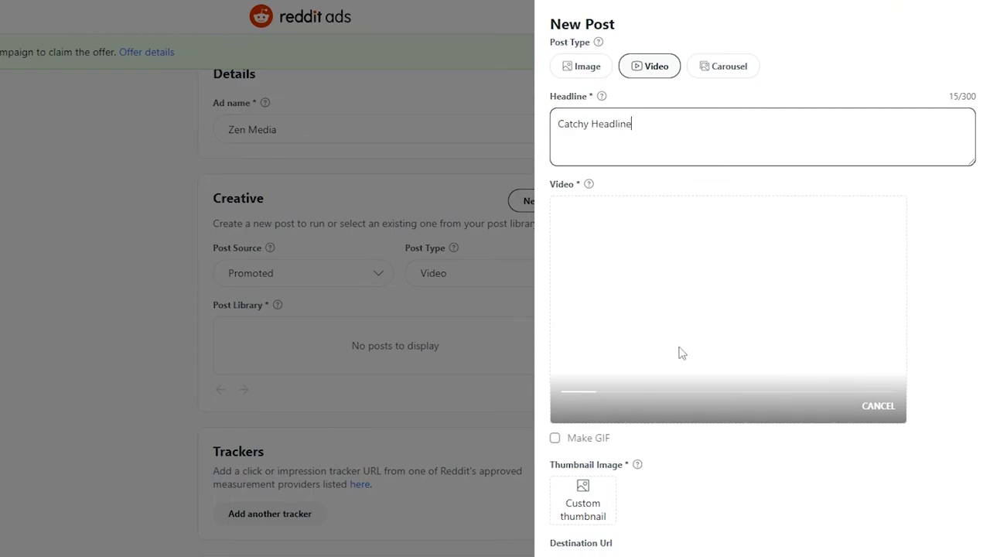
# - Set the destination URL to tsgturorials.com so it matches the display URL
pyautogui.scroll(-2, 679, 352)
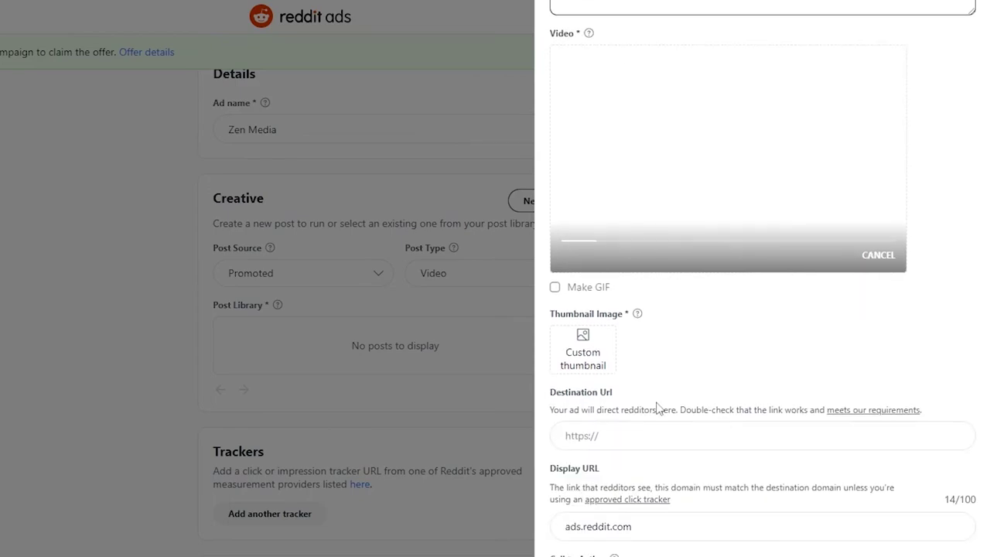
pyautogui.click(620, 438)
pyautogui.write('tsgturorials')
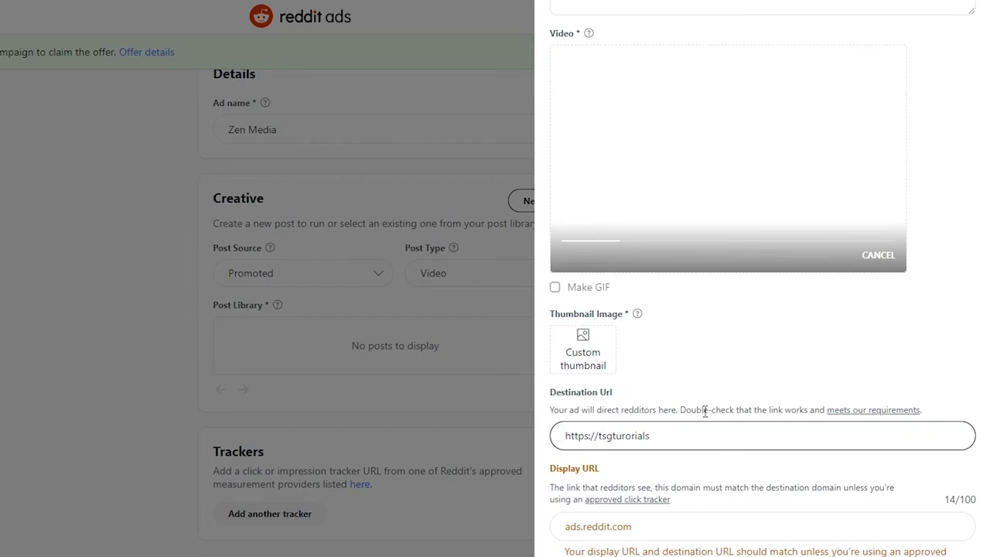
pyautogui.click(727, 384)
pyautogui.click(631, 438)
pyautogui.write('.com')
pyautogui.click(621, 533)
# - Toggle Allow comments on and back off, leaving comments disabled
pyautogui.scroll(-3, 657, 541)
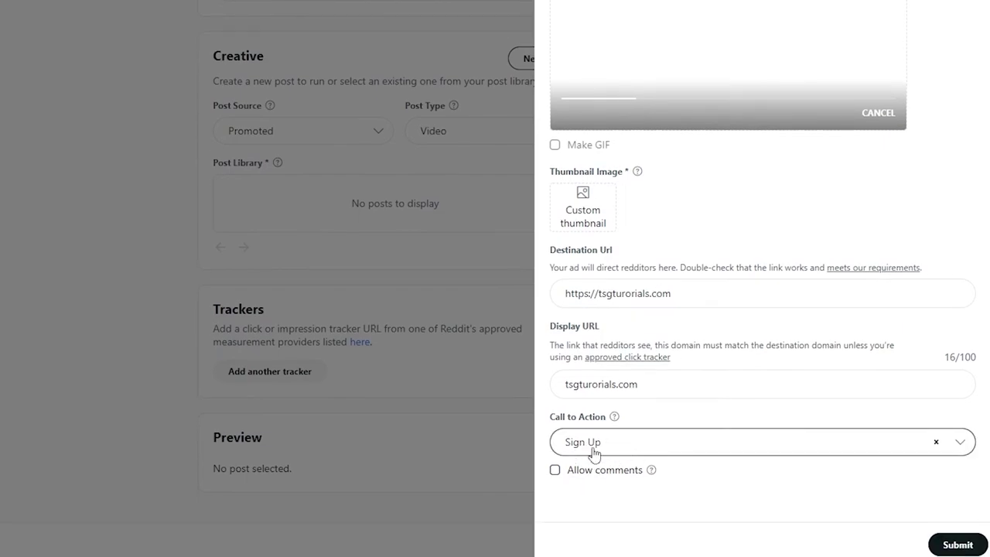
pyautogui.click(556, 470)
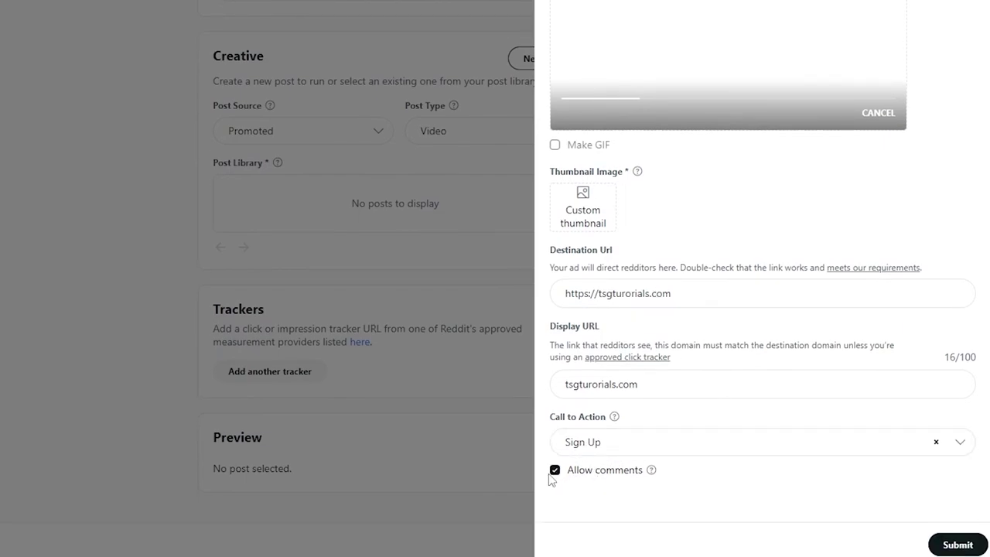
pyautogui.click(555, 470)
# - Send the ad to Review, which flags that a post is required
pyautogui.scroll(3, 557, 487)
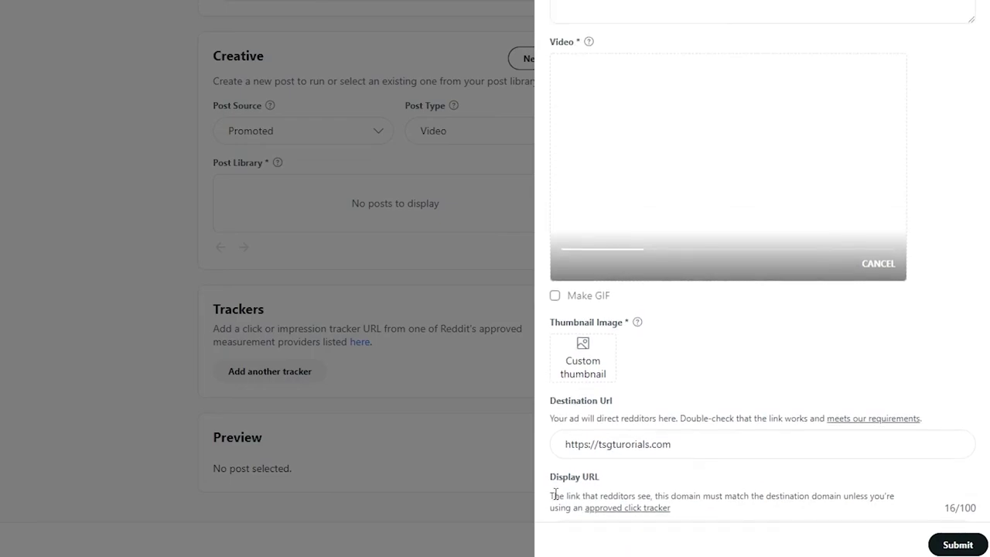
pyautogui.scroll(-3, 554, 497)
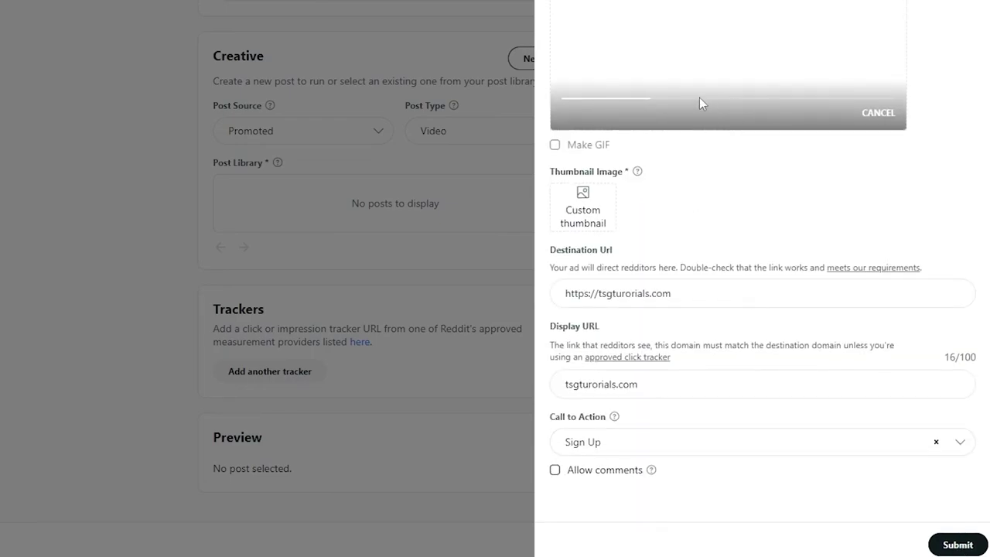
pyautogui.scroll(3, 696, 116)
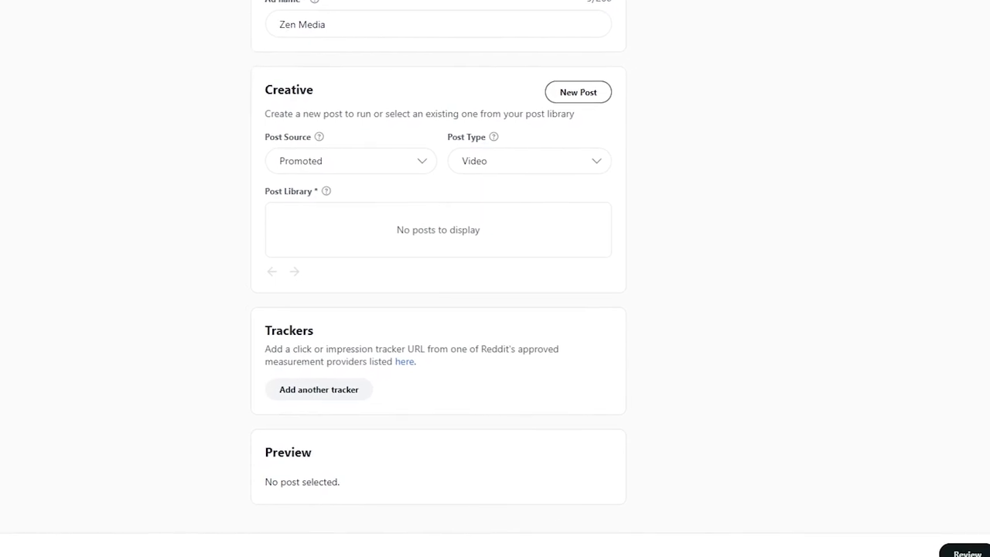
pyautogui.click(952, 554)
pyautogui.scroll(-1, 820, 514)
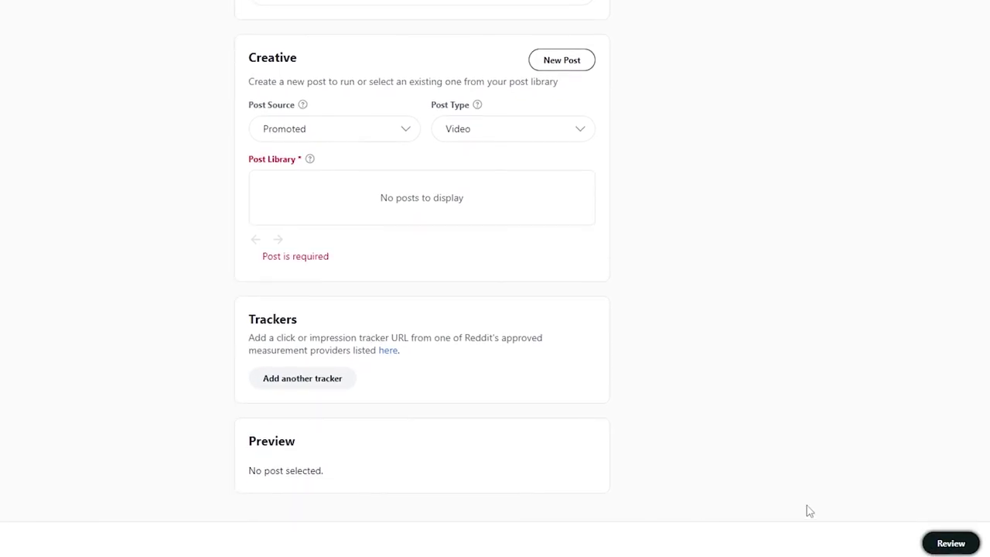